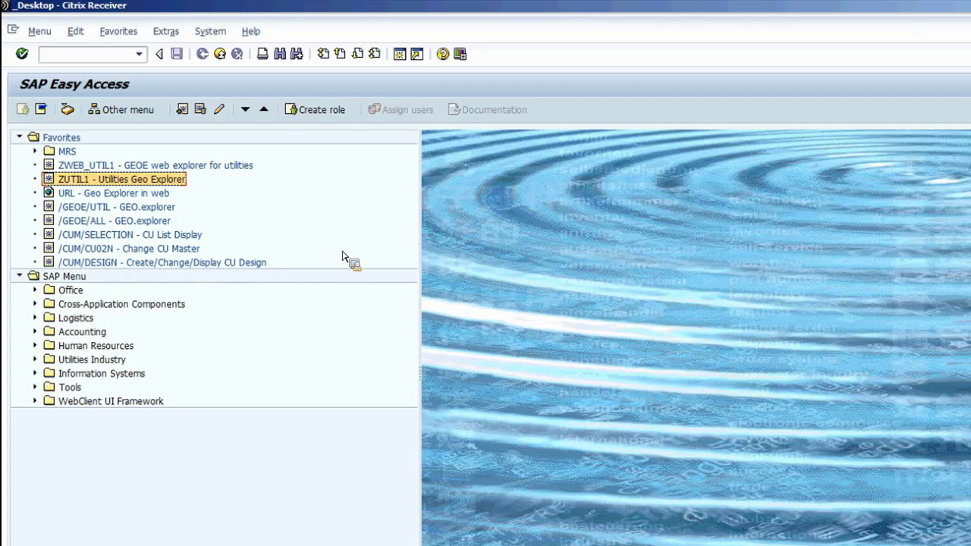
# Open the Change Equipment selection transaction and load the Z_SIMPLE (Simple Equipment select) variant
pyautogui.click(98, 56)
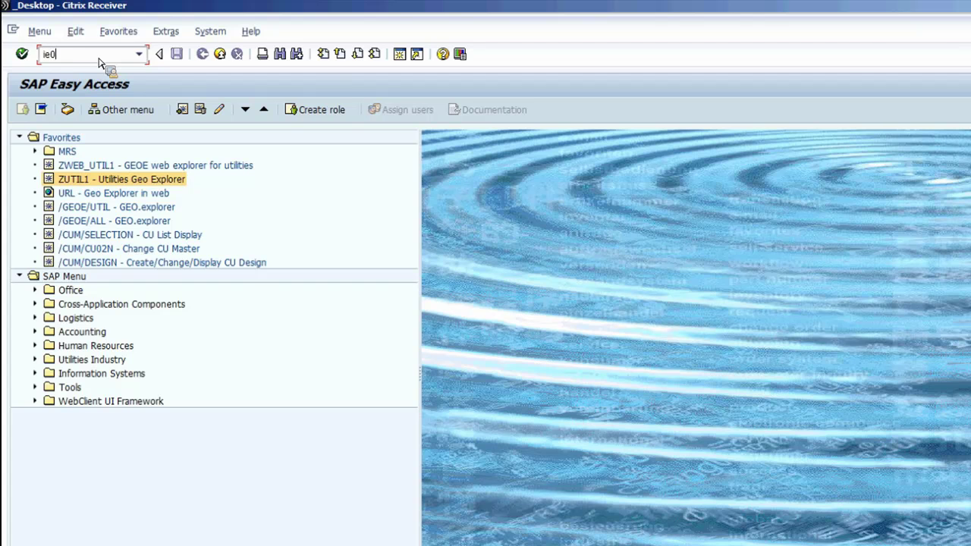
pyautogui.write('ie02')
pyautogui.press('Return')
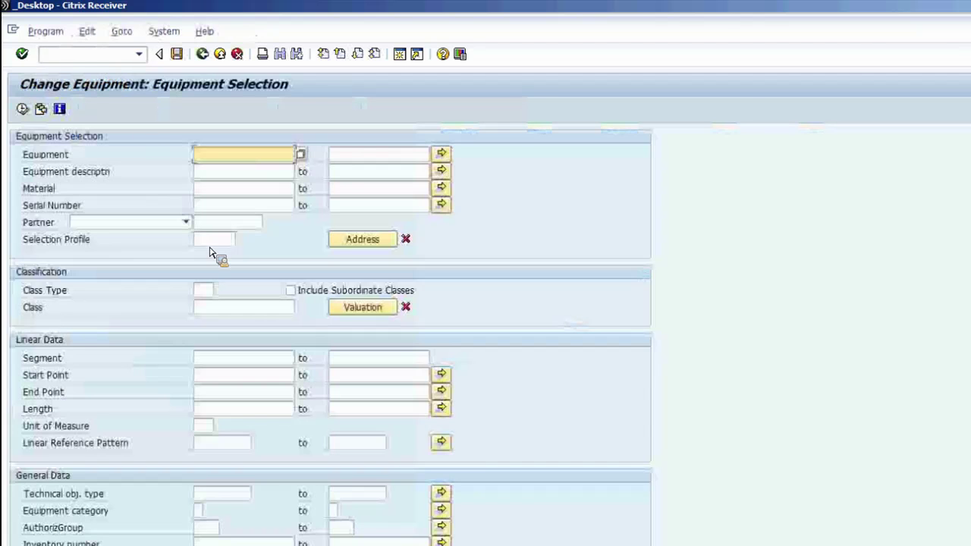
pyautogui.click(41, 109)
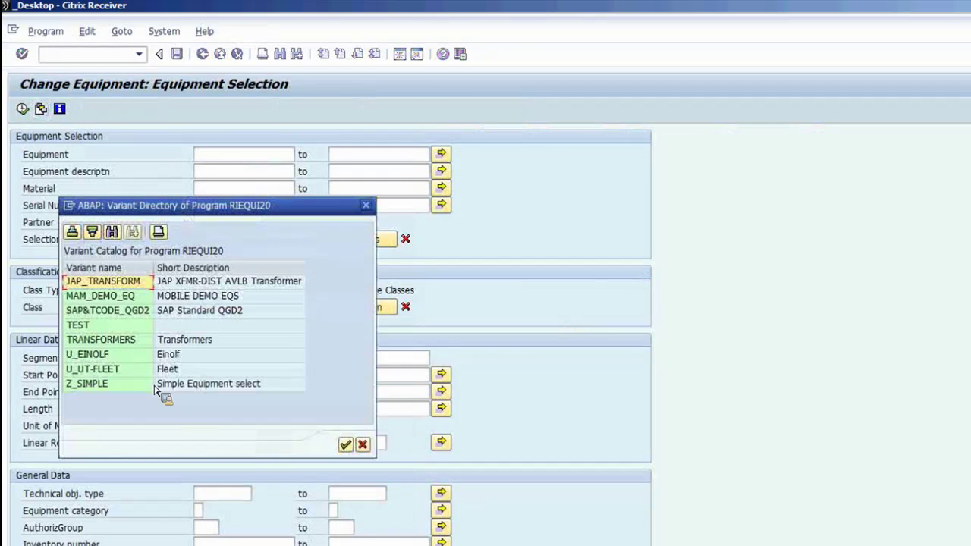
pyautogui.doubleClick(89, 386)
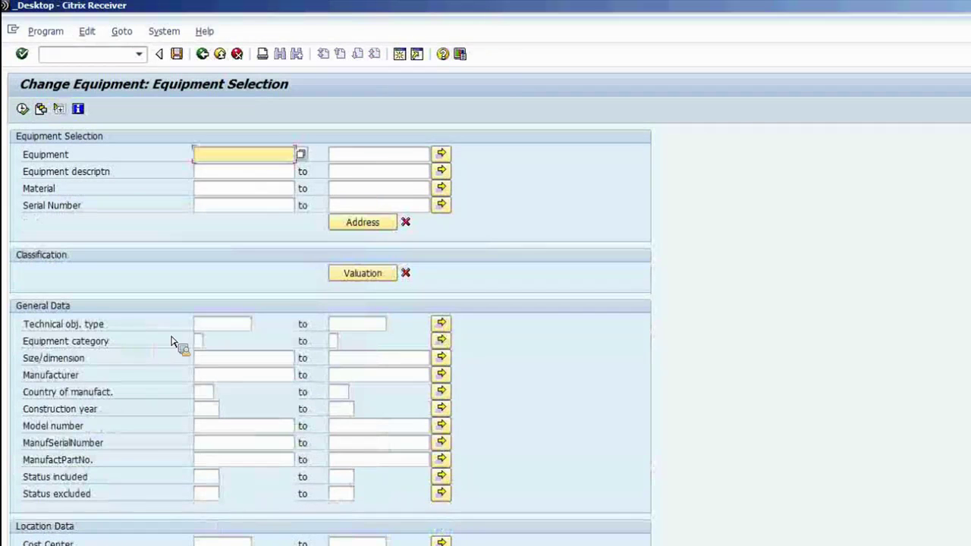
# Set the technical object type of the equipment selection to U1604 (Street Light)
pyautogui.click(222, 330)
pyautogui.click(258, 325)
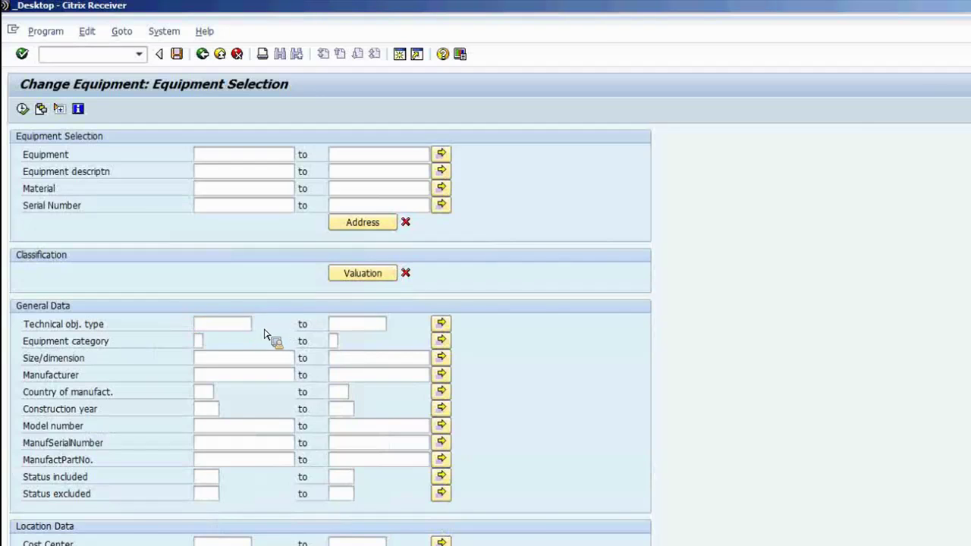
pyautogui.moveTo(529, 375); pyautogui.dragTo(533, 520)
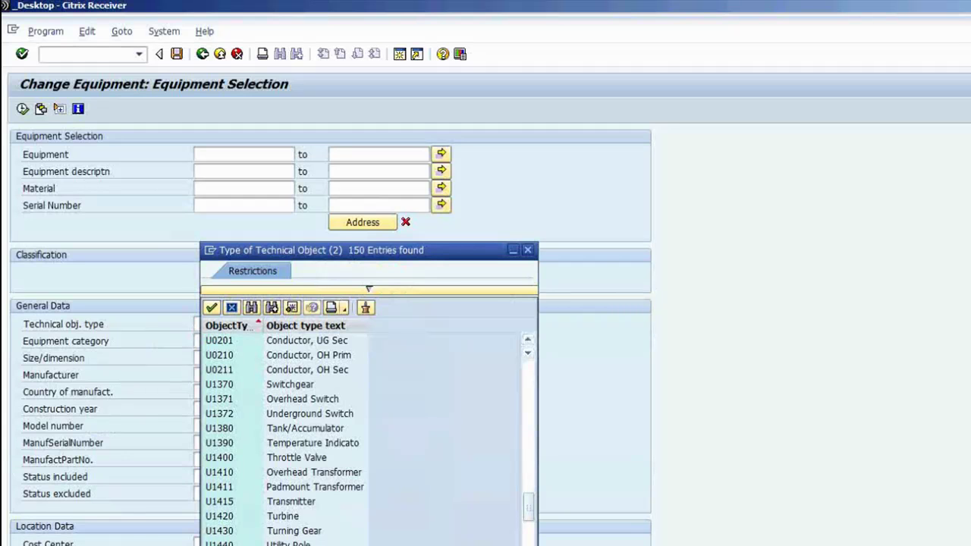
pyautogui.click(527, 527)
pyautogui.click(528, 526)
pyautogui.click(528, 527)
pyautogui.click(528, 526)
pyautogui.click(528, 526)
pyautogui.click(528, 526)
pyautogui.click(528, 526)
pyautogui.click(528, 526)
pyautogui.click(287, 499)
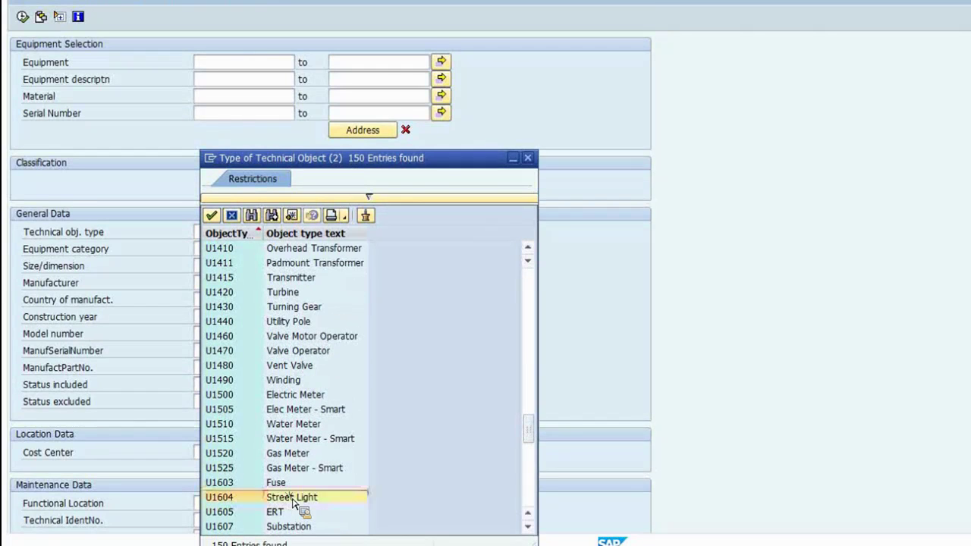
pyautogui.doubleClick(285, 500)
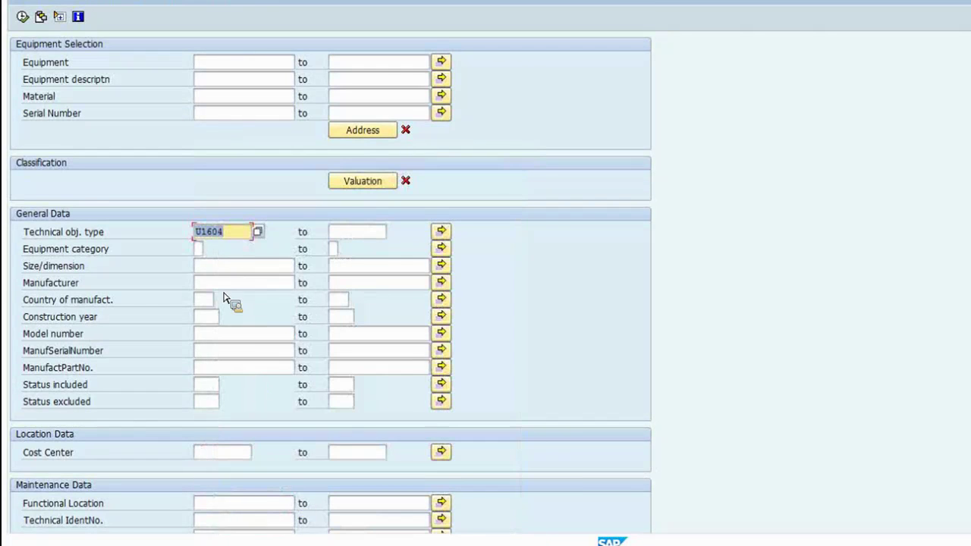
# Restrict the size/dimension to 175 WATTS and list the matching equipment
pyautogui.click(218, 271)
pyautogui.write('17')
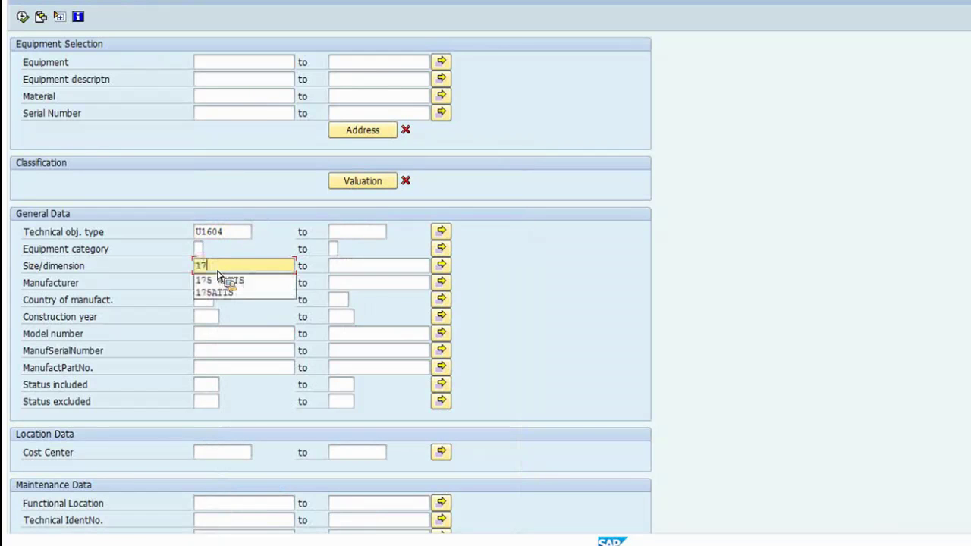
pyautogui.write('5 WATTS')
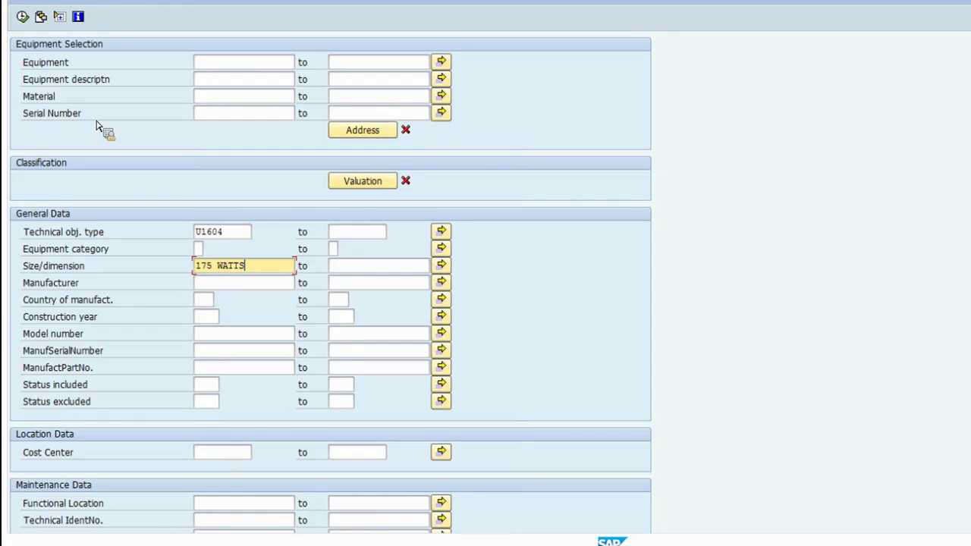
pyautogui.click(23, 18)
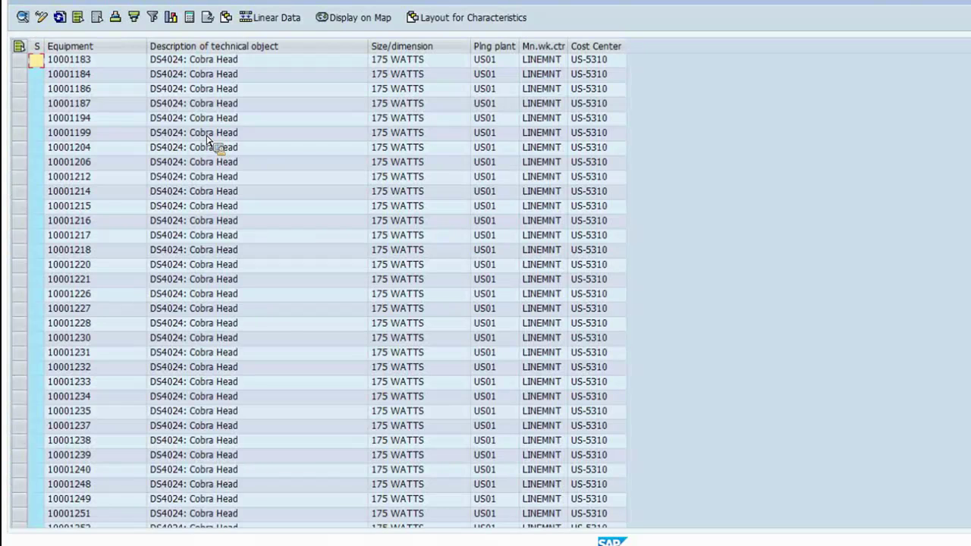
pyautogui.scroll(-10, 212, 147)
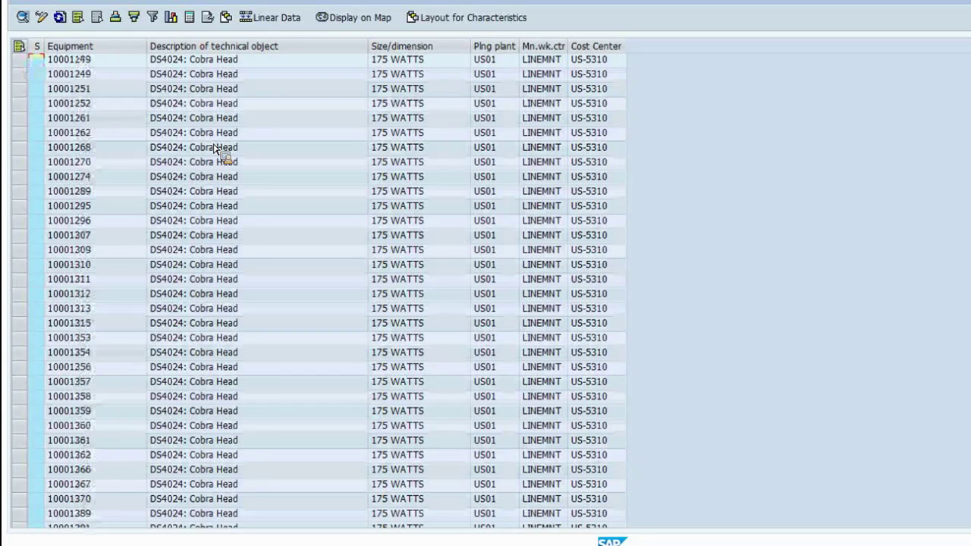
pyautogui.scroll(10, 214, 147)
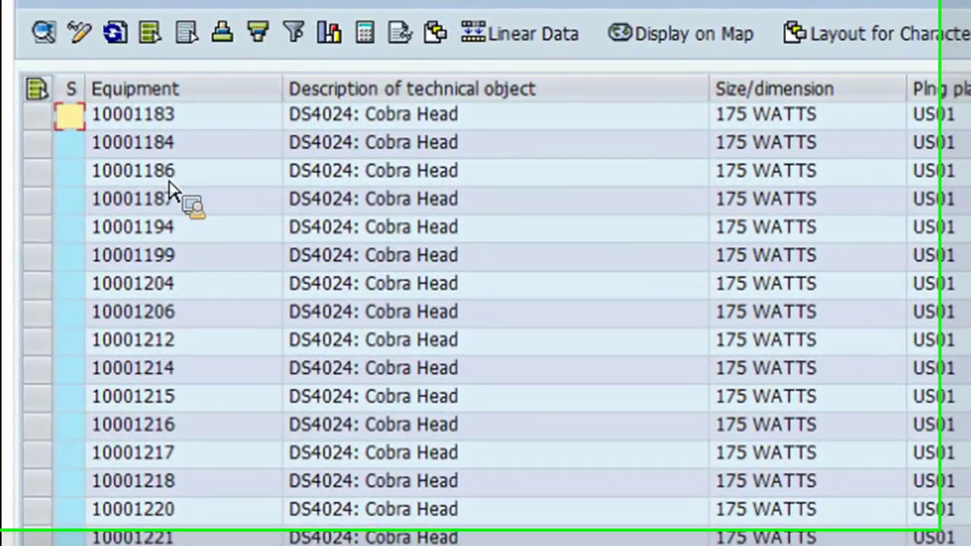
# Select all equipment in the list, view it on the map, and return to the equipment list
pyautogui.click(32, 80)
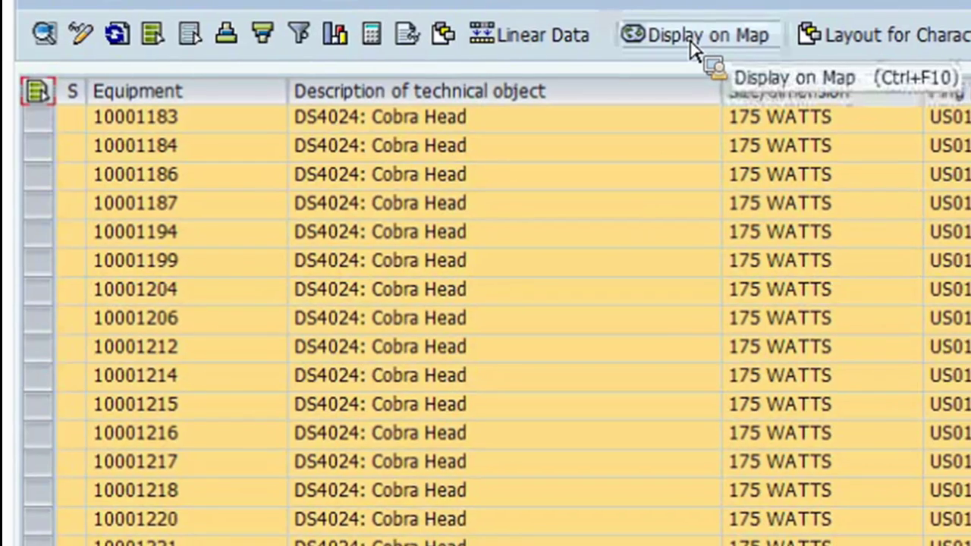
pyautogui.click(692, 50)
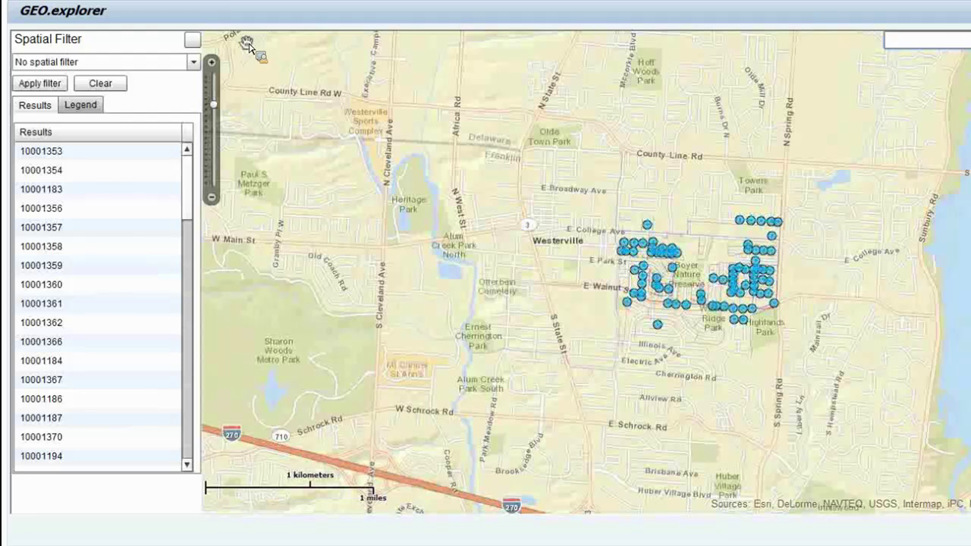
pyautogui.click(218, 7)
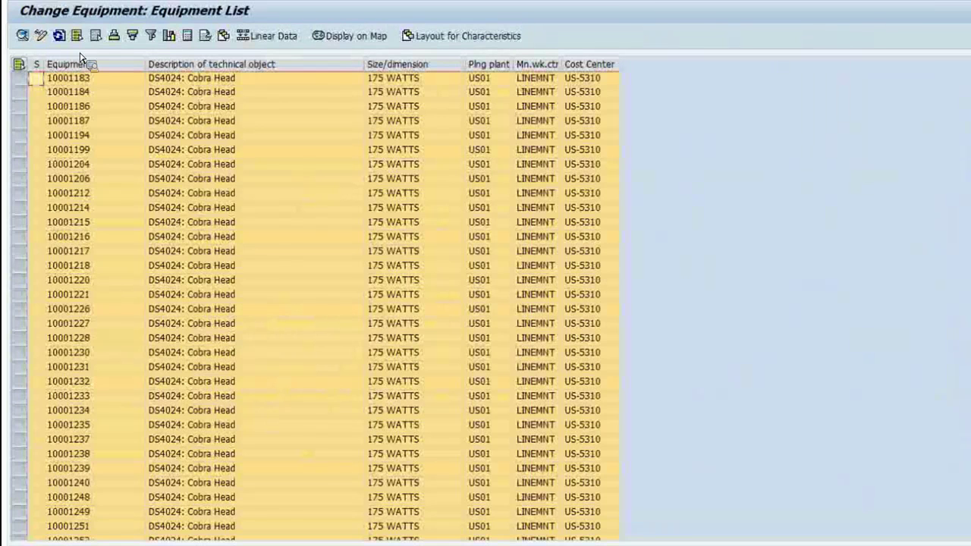
# Try to create a maintenance order for only equipment 10001204, 10001226, 10001231 and 10001237
pyautogui.click(19, 66)
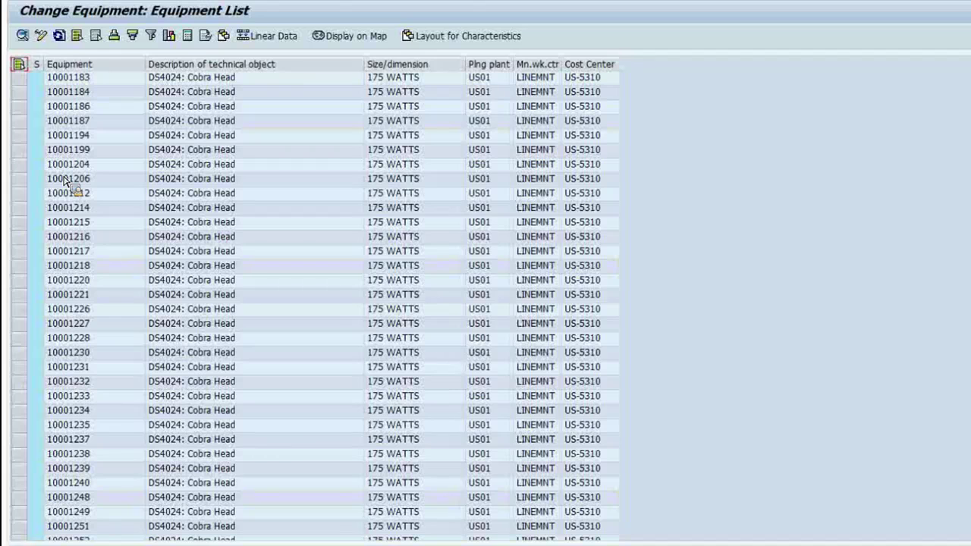
pyautogui.click(20, 166)
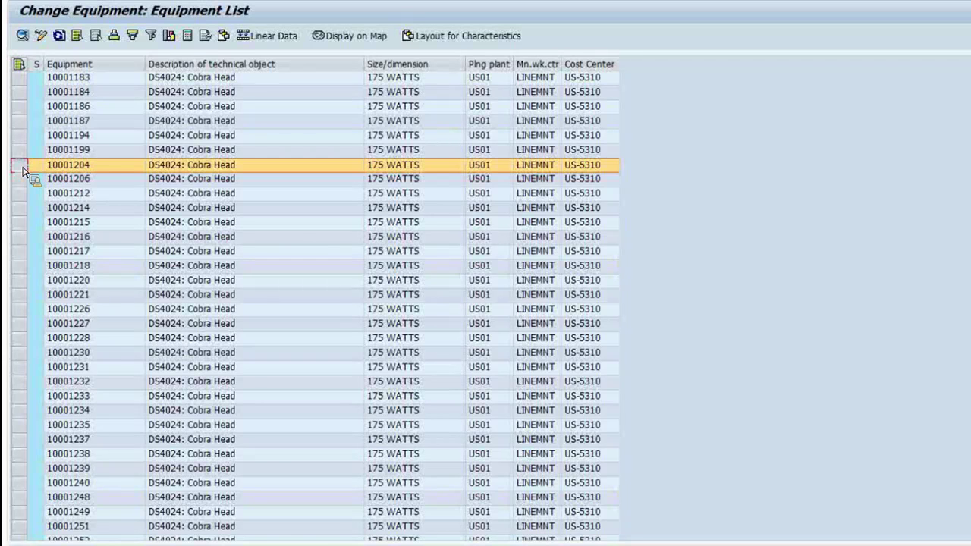
pyautogui.keyDown('ctrl'); pyautogui.click(18, 310); pyautogui.keyUp('ctrl')
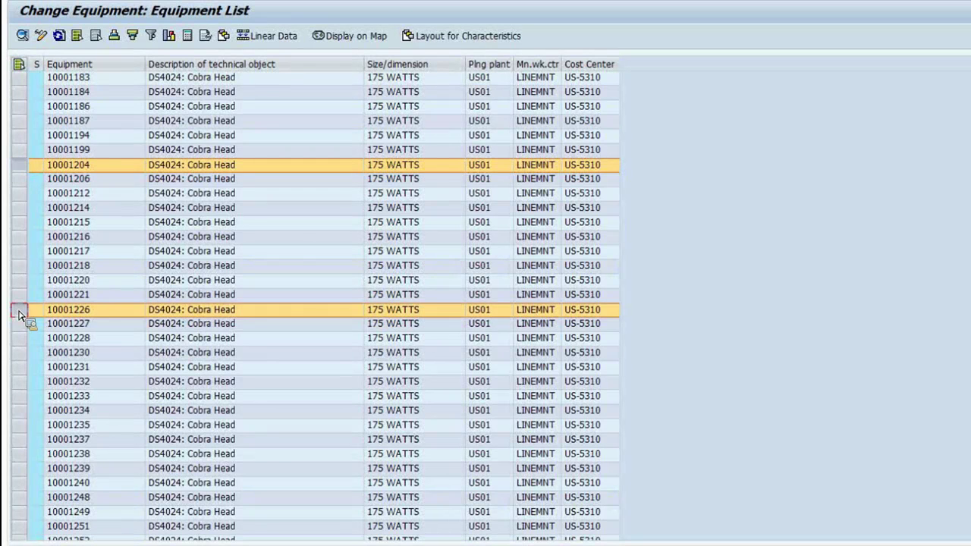
pyautogui.keyDown('ctrl'); pyautogui.click(19, 439); pyautogui.keyUp('ctrl')
pyautogui.keyDown('ctrl'); pyautogui.click(19, 369); pyautogui.keyUp('ctrl')
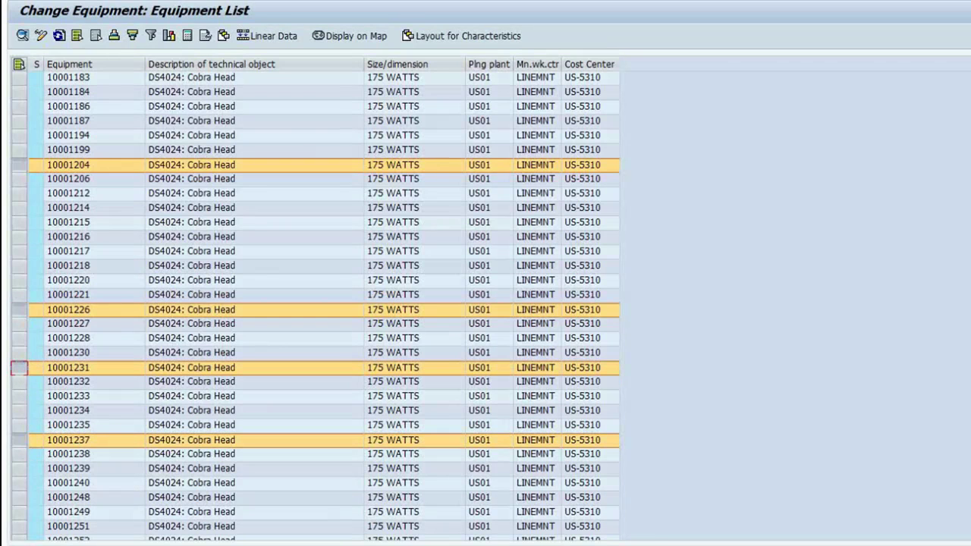
pyautogui.click(97, 1)
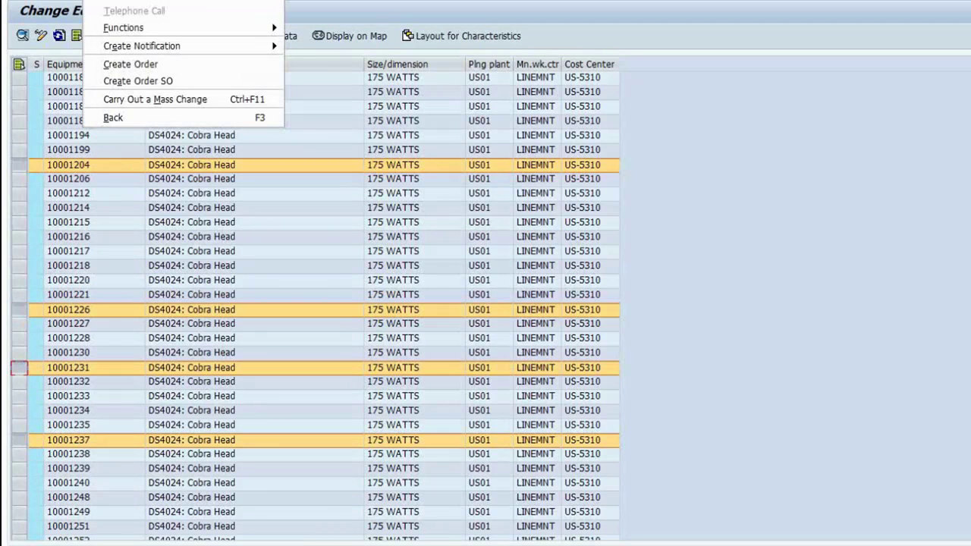
pyautogui.click(140, 67)
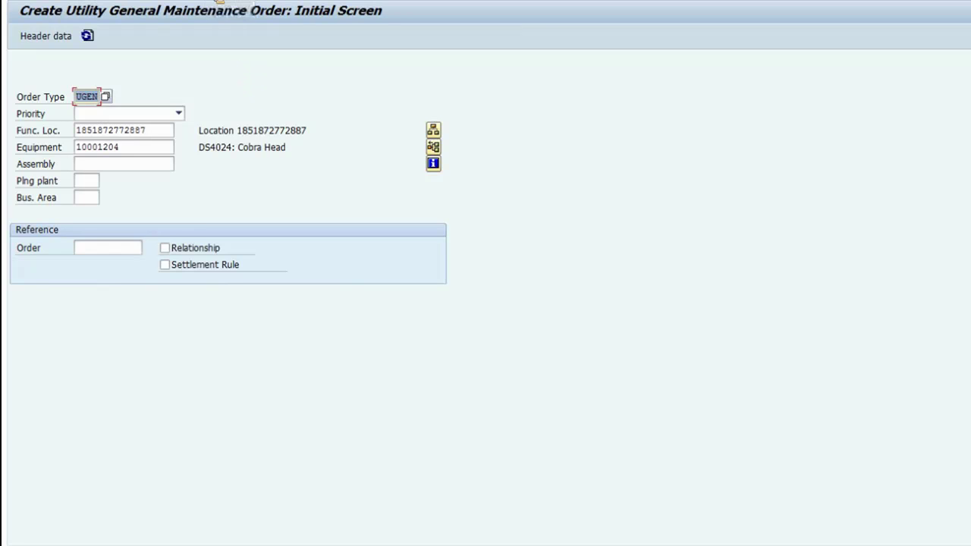
pyautogui.click(219, 1)
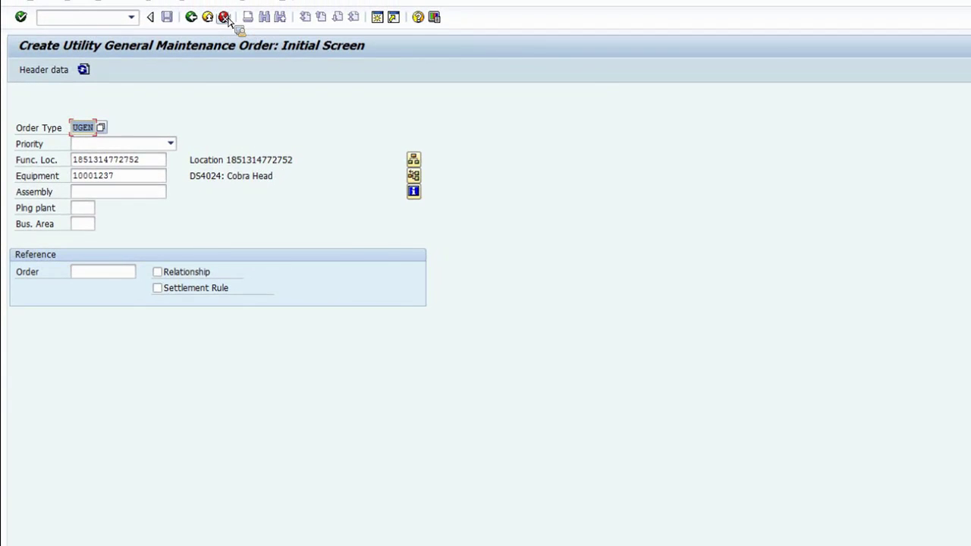
pyautogui.click(225, 17)
# Leave the equipment list, open GEO.explorer and set the search's business object type to Street Light
pyautogui.click(191, 16)
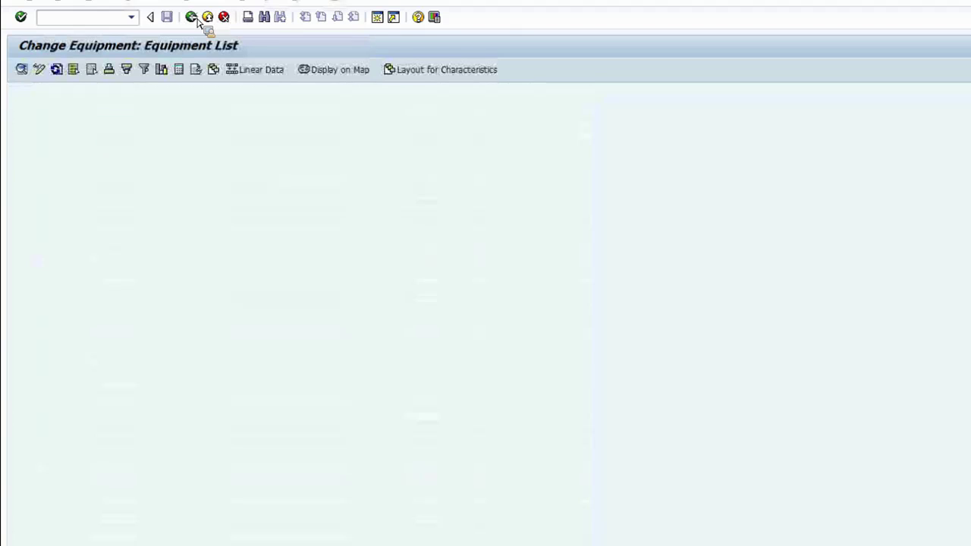
pyautogui.click(193, 18)
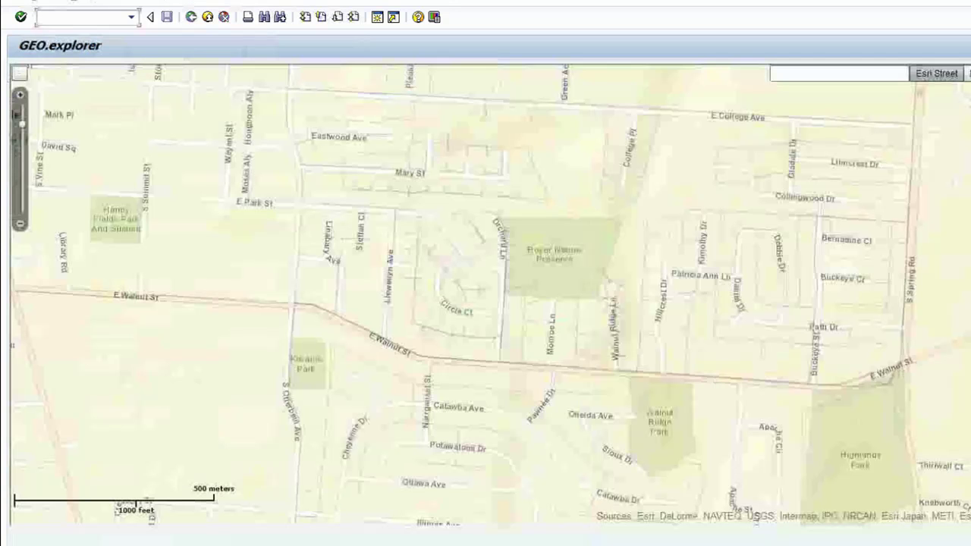
pyautogui.click(19, 73)
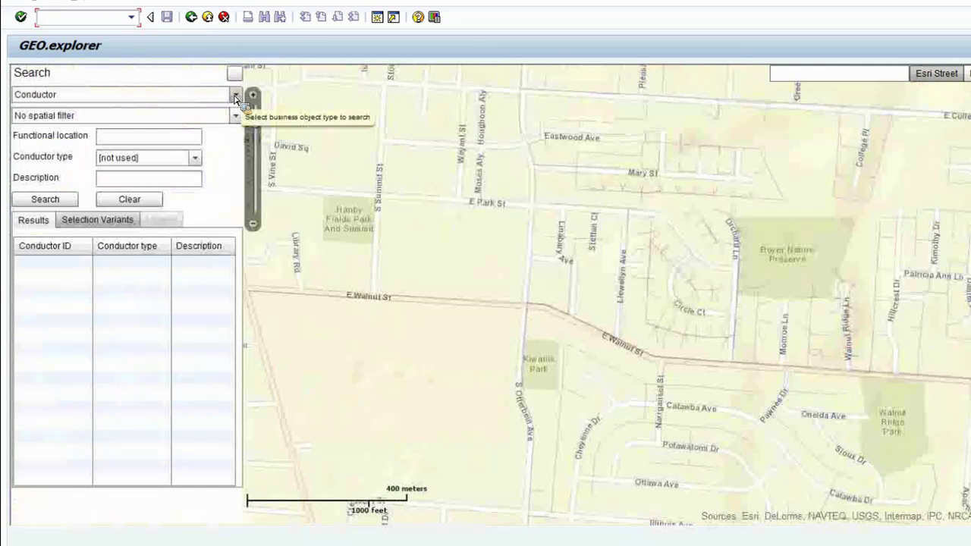
pyautogui.click(235, 95)
pyautogui.scroll(-3, 241, 174)
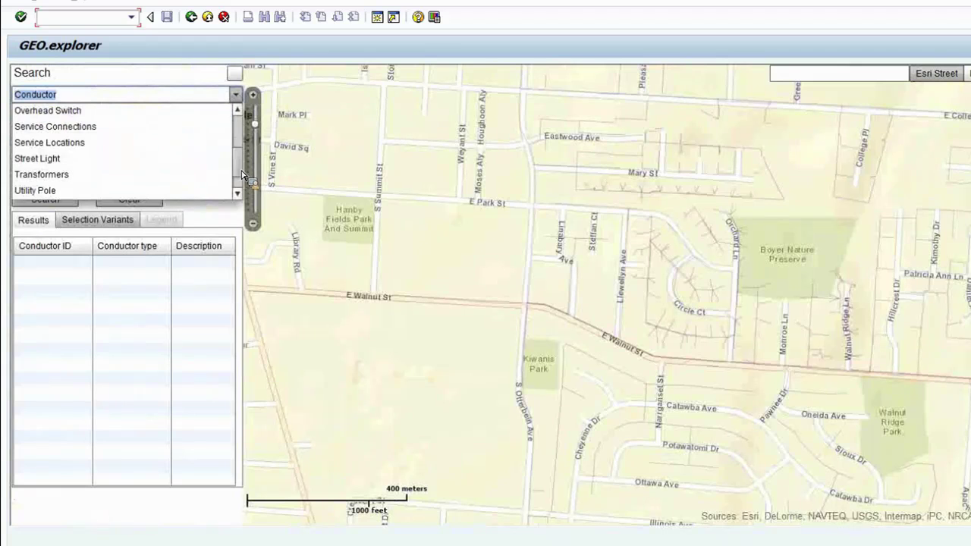
pyautogui.click(59, 158)
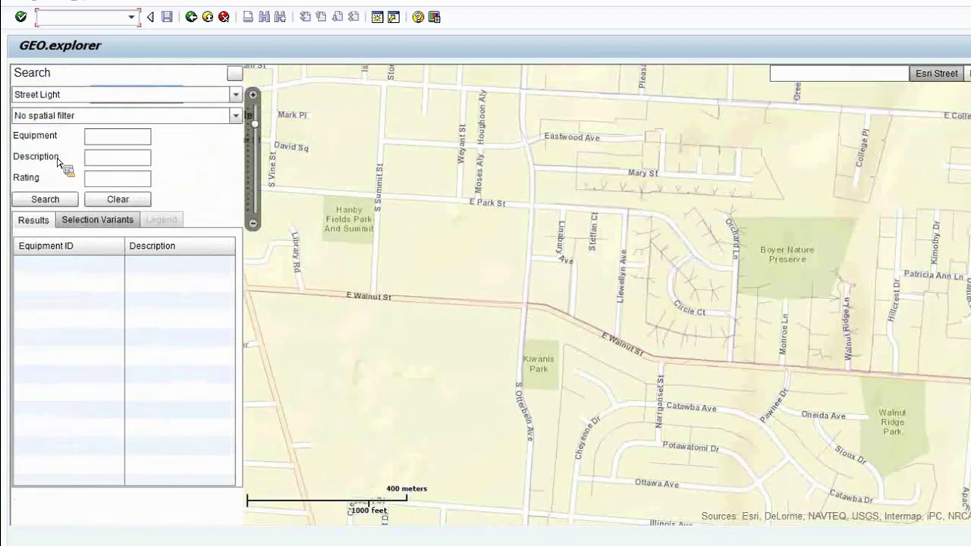
# Search for street lights with a rating of 175 WATTS
pyautogui.click(108, 181)
pyautogui.write('175 WATTS')
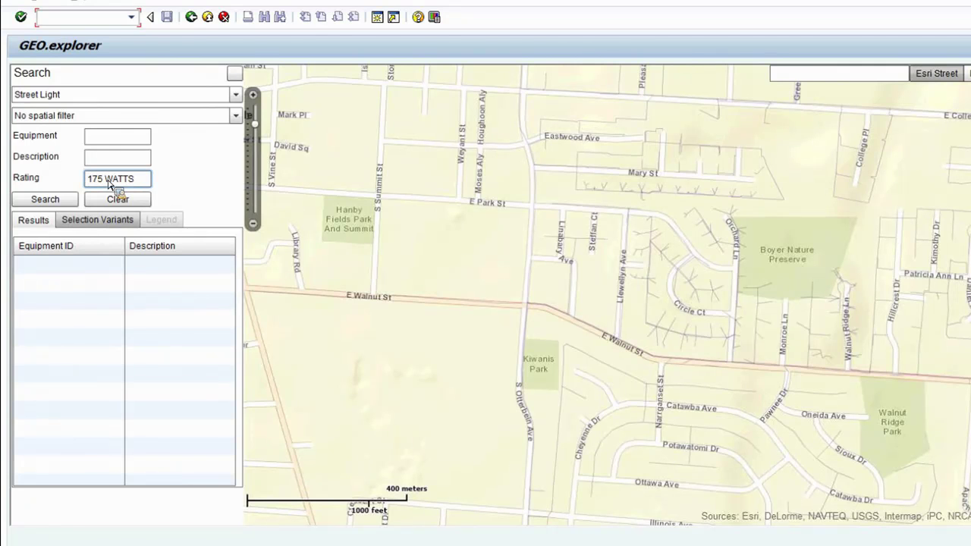
pyautogui.click(48, 199)
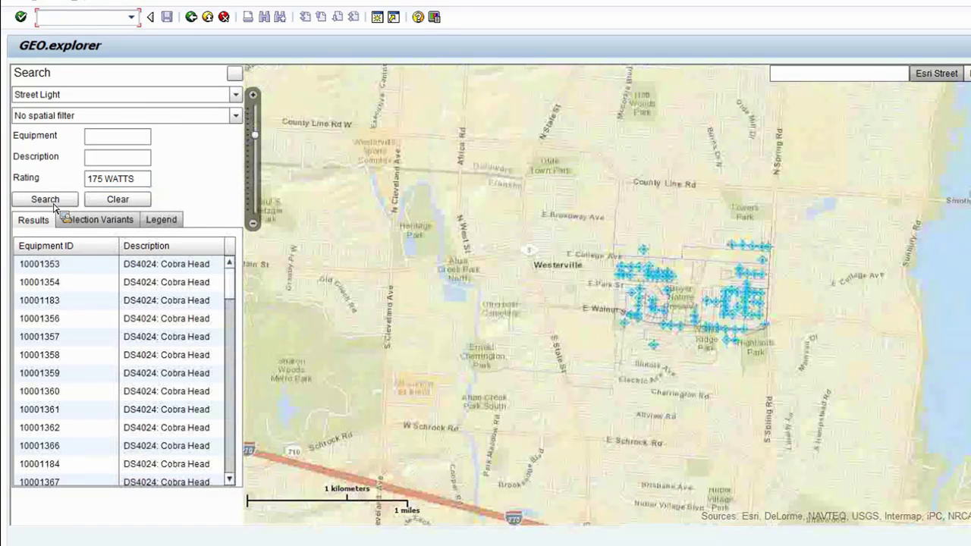
# Set the spatial filter to Free hand polygon and outline Llewellyn Ave between E Park St and E Walnut St on the map
pyautogui.click(255, 96)
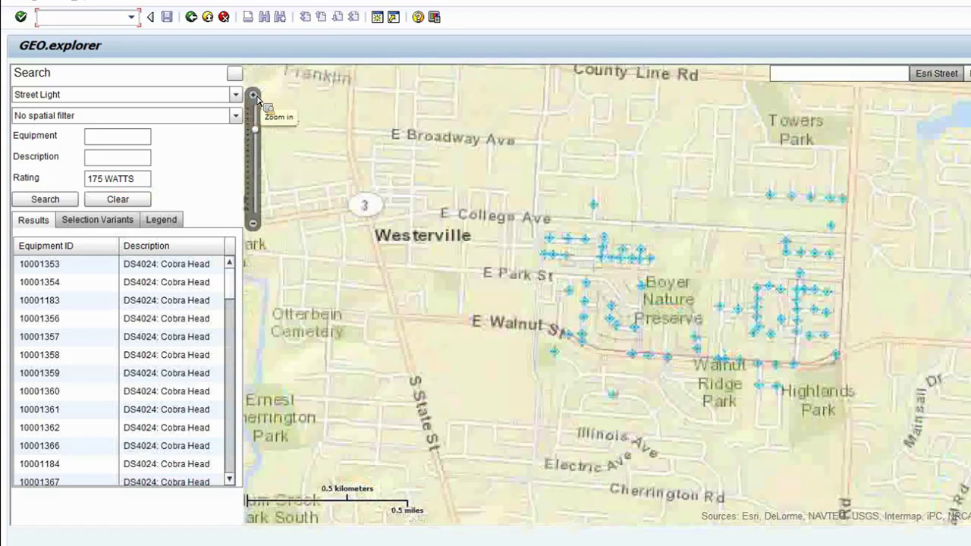
pyautogui.click(254, 96)
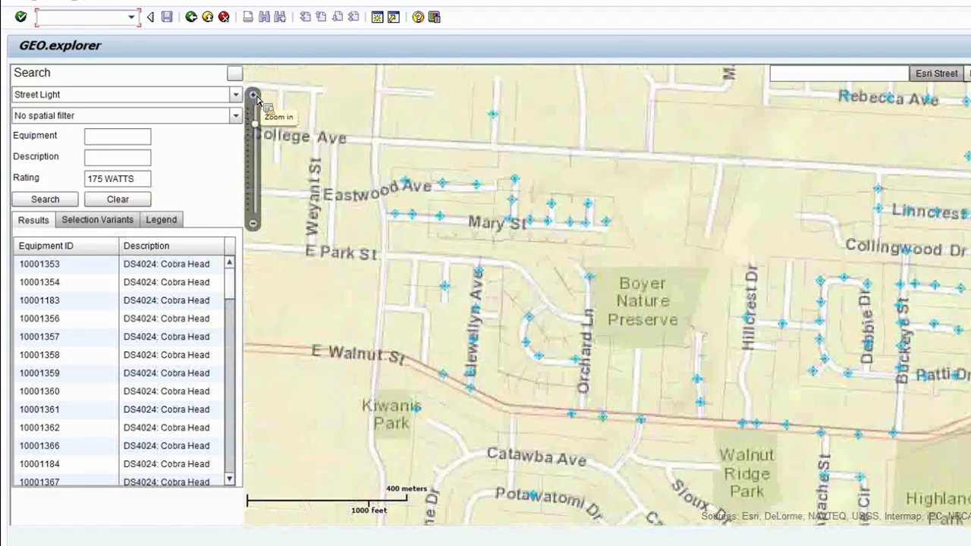
pyautogui.click(479, 280)
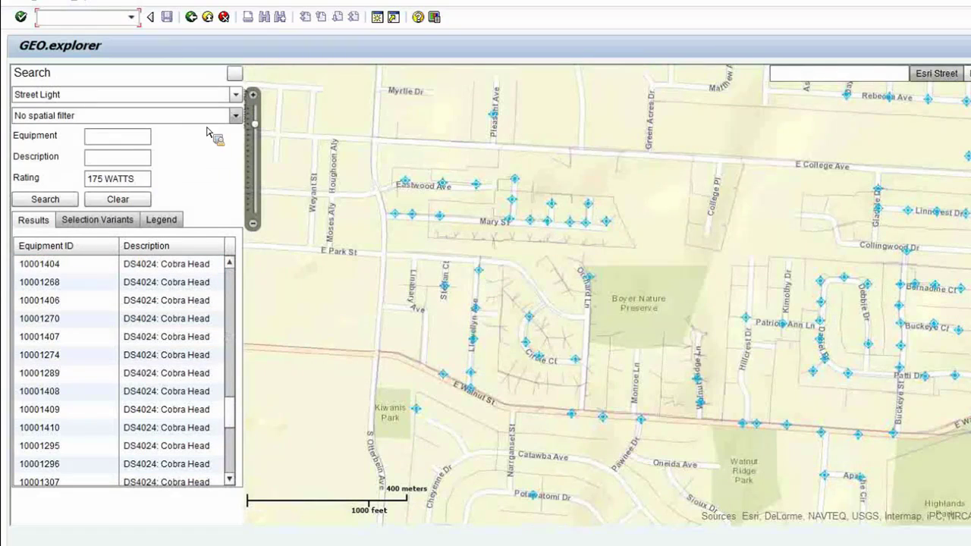
pyautogui.click(236, 115)
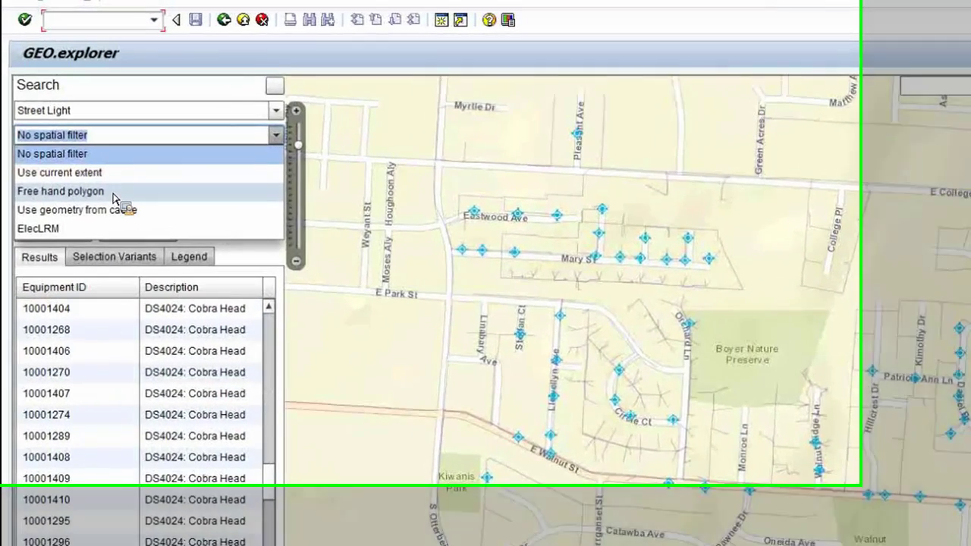
pyautogui.click(106, 163)
pyautogui.moveTo(621, 339)
pyautogui.mouseDown()
pyautogui.moveTo(607, 398)
pyautogui.moveTo(621, 531)
pyautogui.moveTo(644, 524)
pyautogui.moveTo(665, 444)
pyautogui.moveTo(644, 343)
pyautogui.mouseUp()
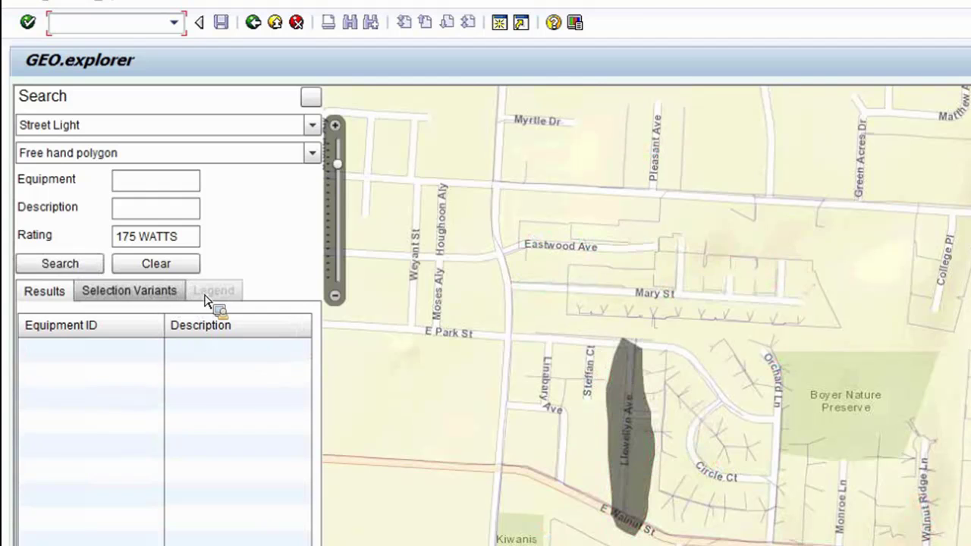
# Search the outlined Llewellyn Ave area for the street lights and start creating one-to-one (1:1) orders from the results
pyautogui.click(74, 267)
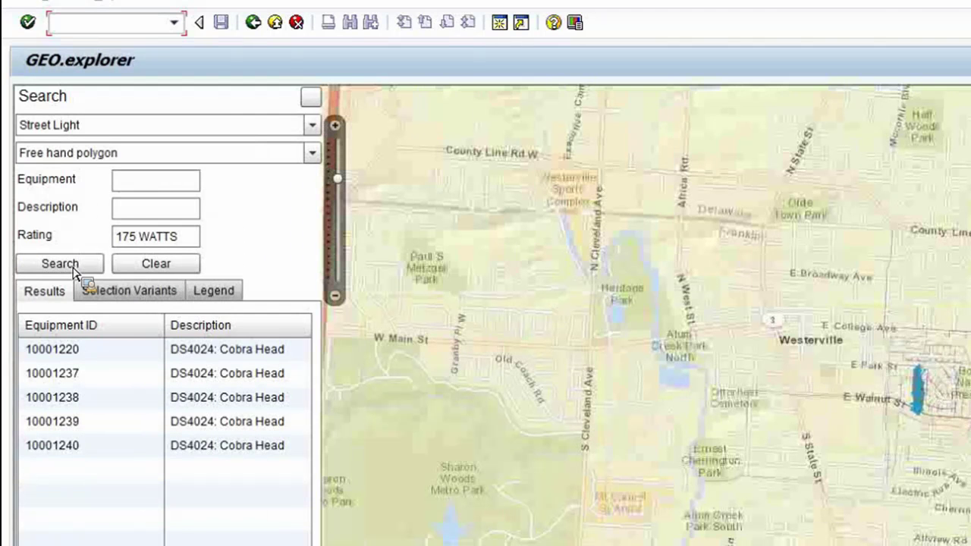
pyautogui.click(195, 402)
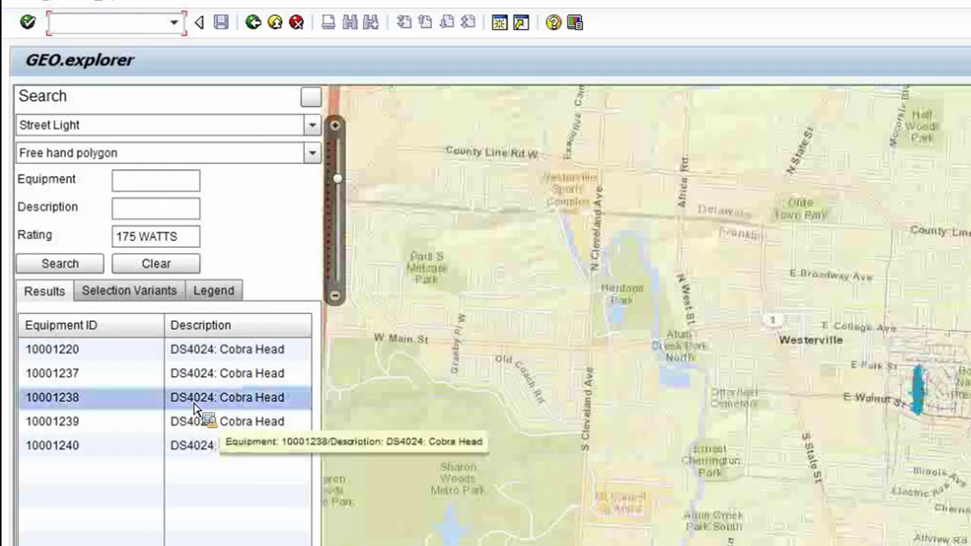
pyautogui.rightClick(194, 407)
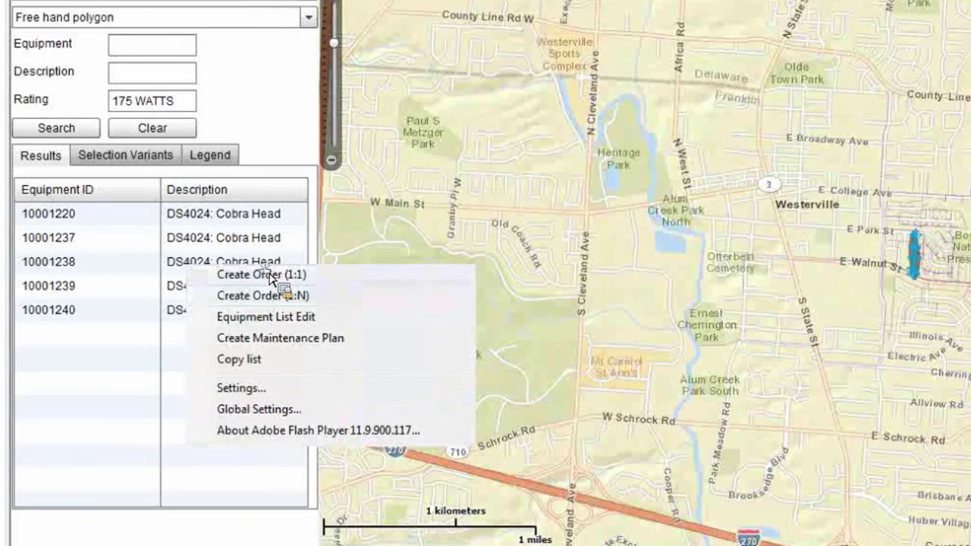
pyautogui.click(270, 275)
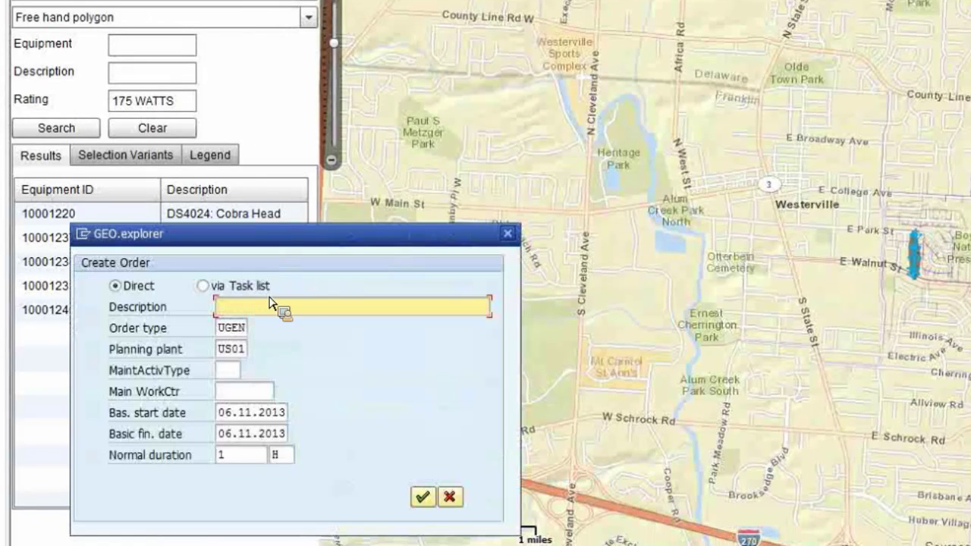
# Give the orders the description "Replace with efficient LED units" and the maintenance activity type SUS
pyautogui.write('Replace')
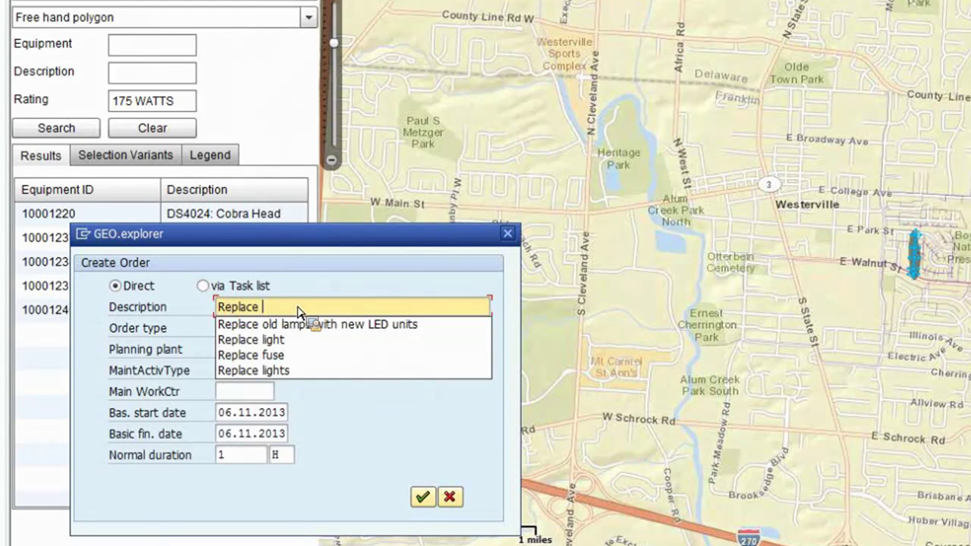
pyautogui.write(' with efficient LE')
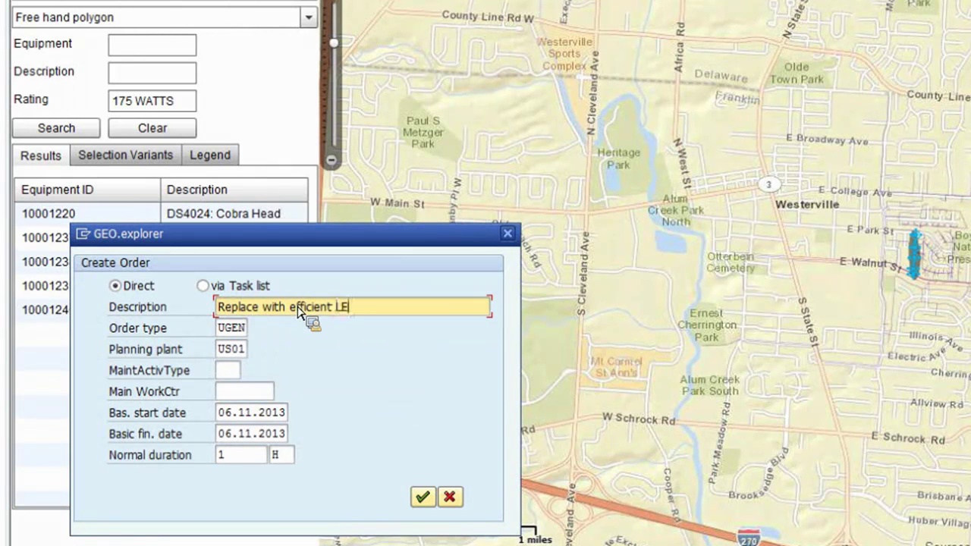
pyautogui.write('D units')
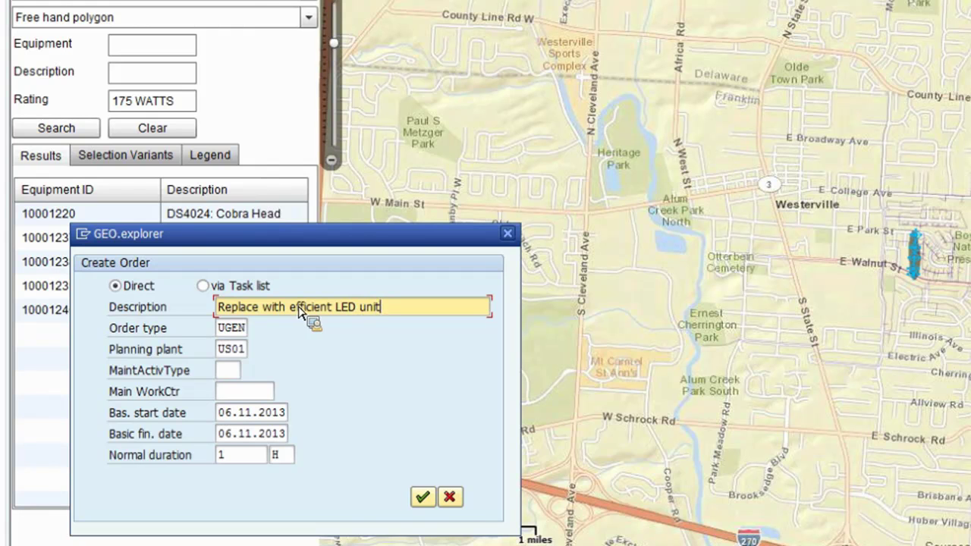
pyautogui.click(232, 370)
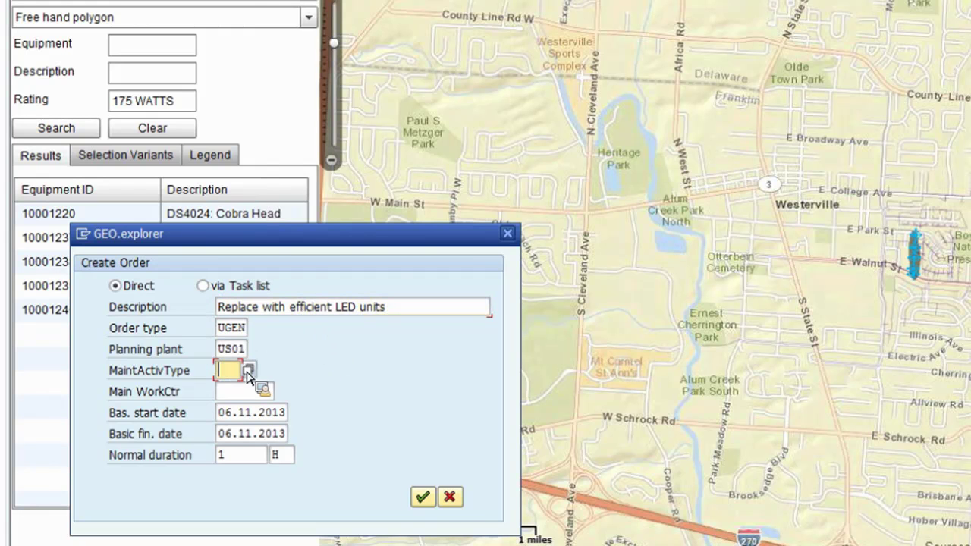
pyautogui.click(253, 371)
pyautogui.doubleClick(370, 391)
# Set the main work center to LINEMNT and create the work orders, closing the information message
pyautogui.click(243, 391)
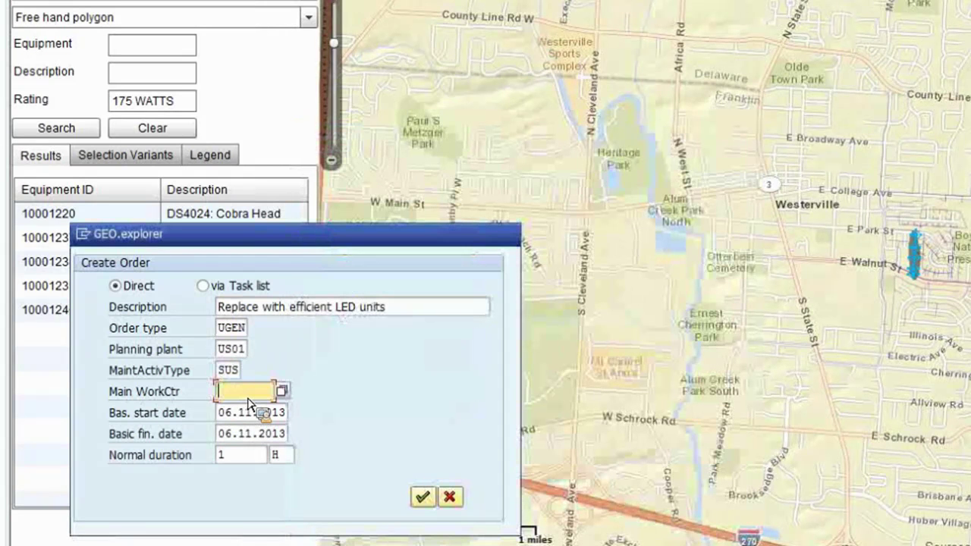
pyautogui.write('LINEMNT')
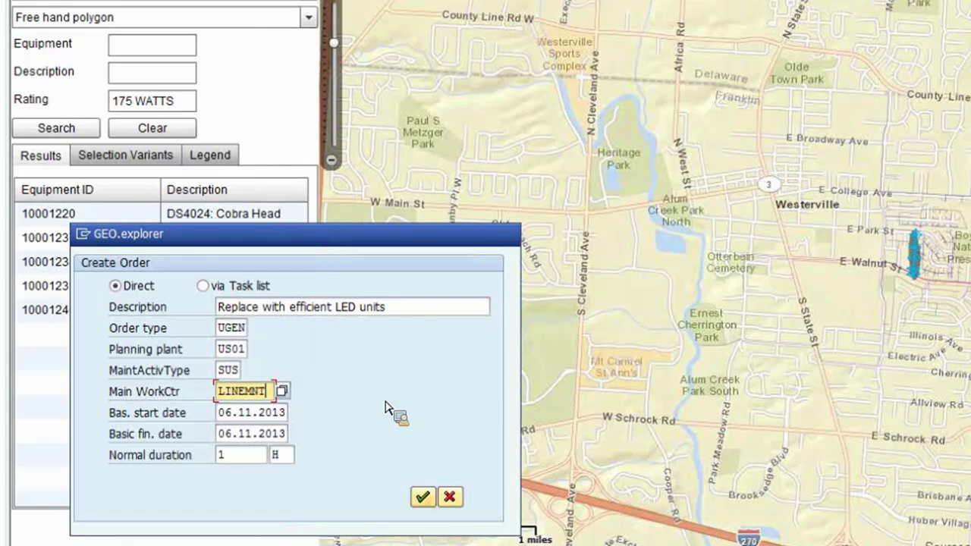
pyautogui.click(425, 498)
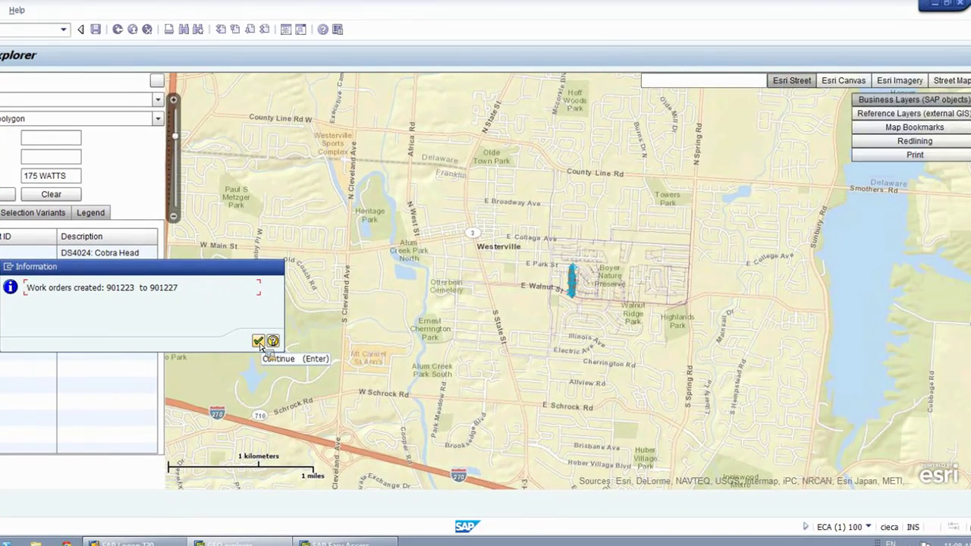
pyautogui.click(258, 341)
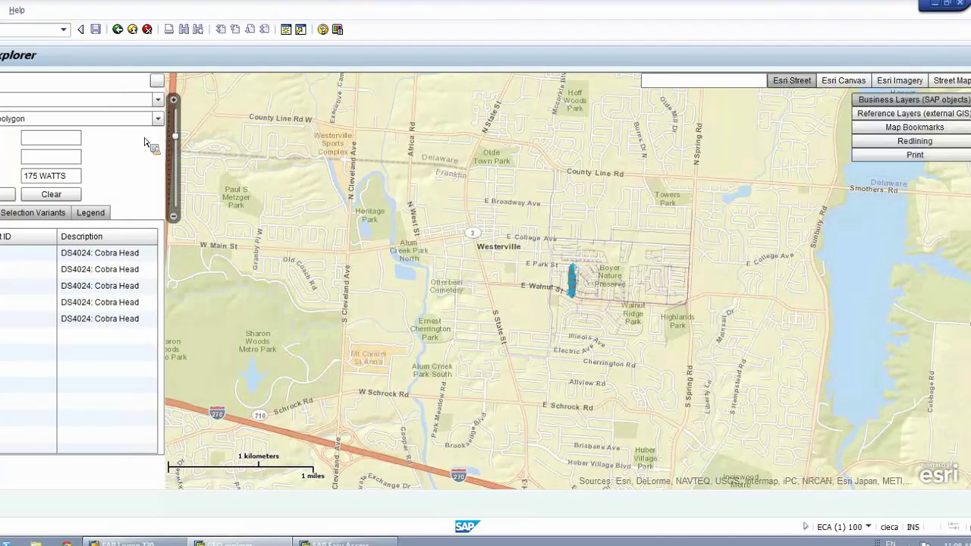
# Collapse the search pane and preview the Esri Imagery and Street Map basemaps, returning to Esri Street
pyautogui.click(157, 80)
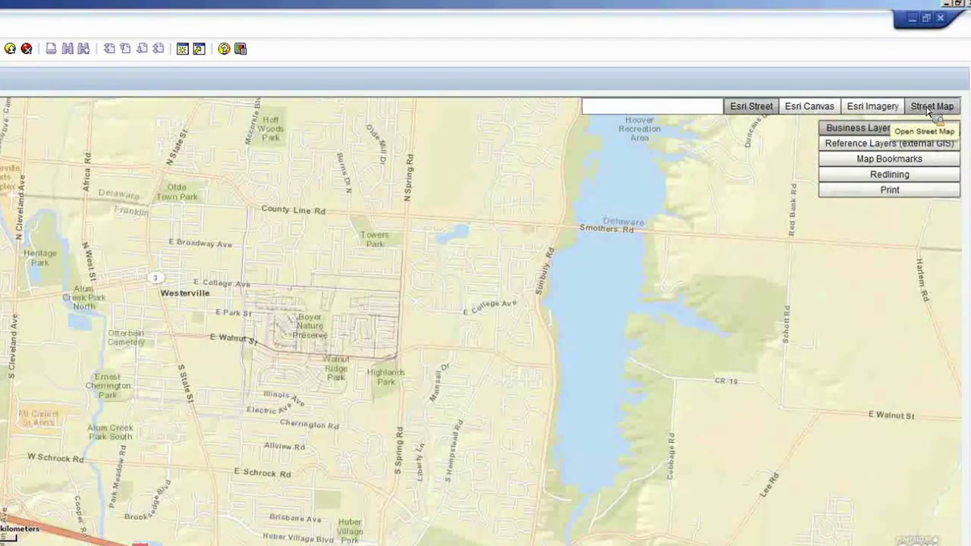
pyautogui.click(889, 109)
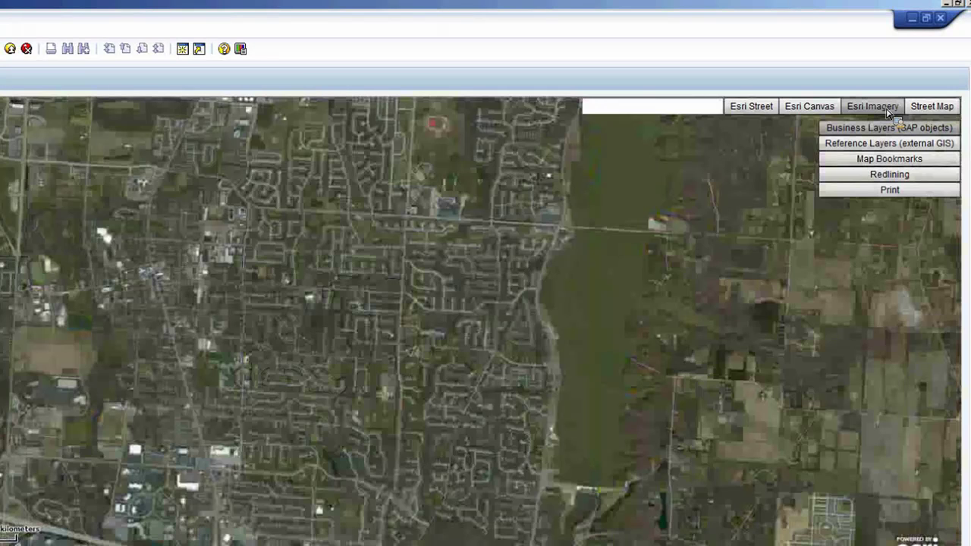
pyautogui.click(929, 107)
pyautogui.click(765, 107)
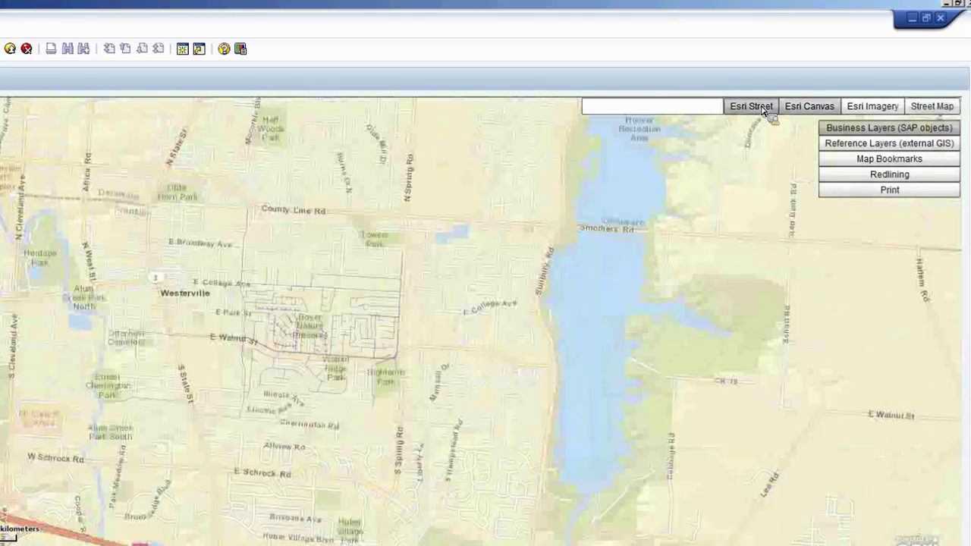
# View the Westerville Land Parcels reference layer on the map and turn it off again
pyautogui.click(887, 144)
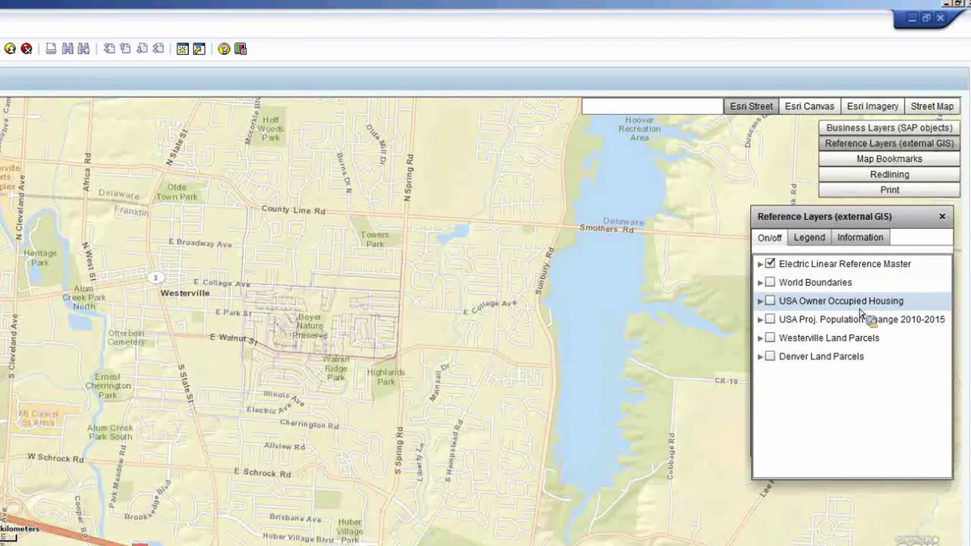
pyautogui.click(809, 341)
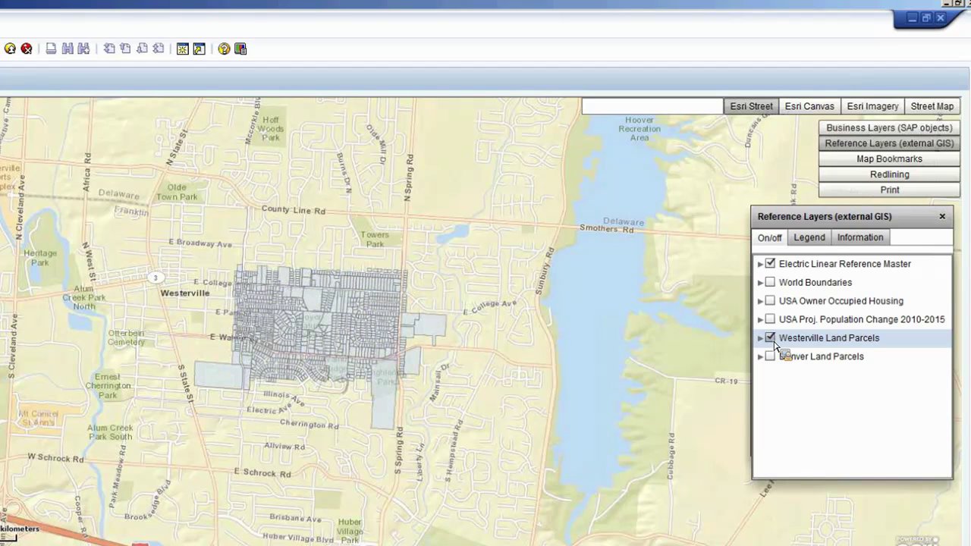
pyautogui.click(770, 338)
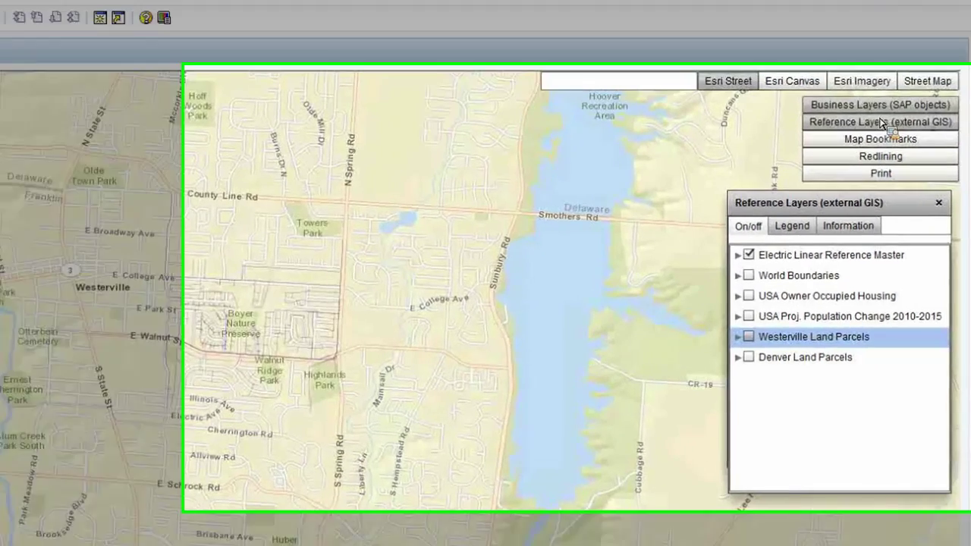
# Turn on the Maintenance Orders business layer under Work Management so the orders are drawn on the map
pyautogui.click(889, 127)
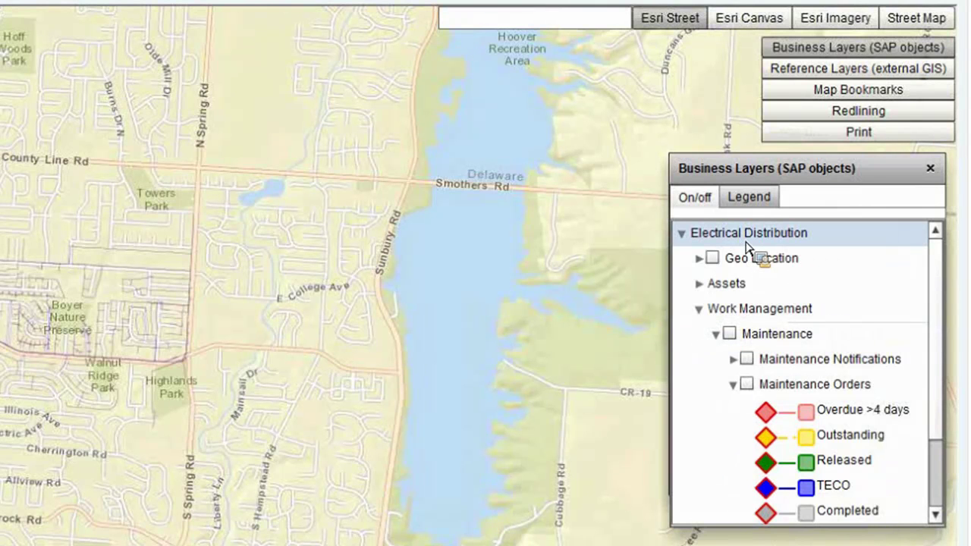
pyautogui.click(746, 384)
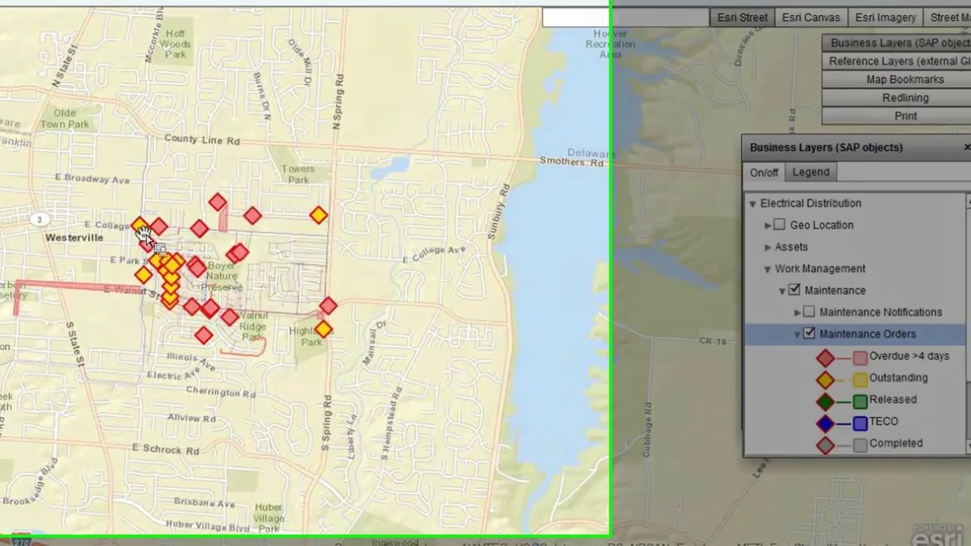
pyautogui.moveTo(116, 238)
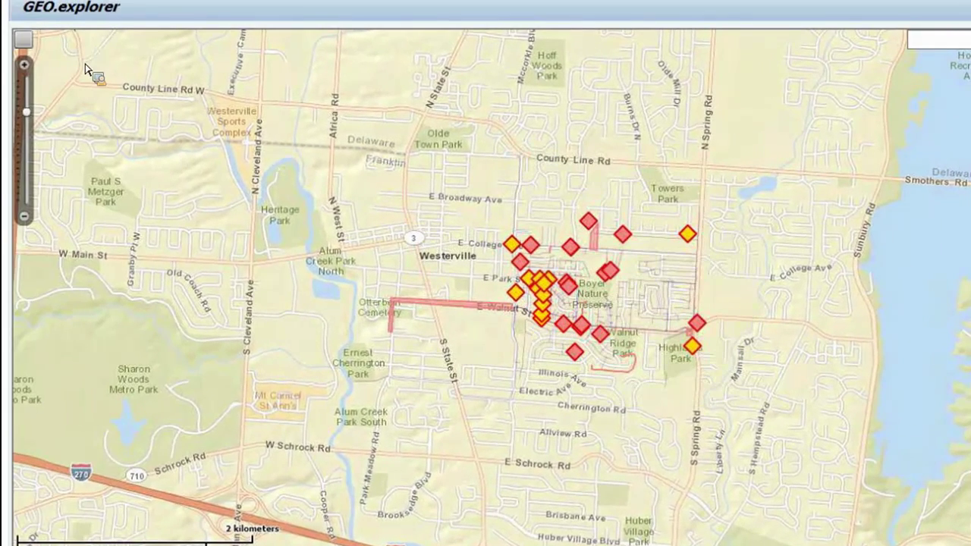
# Examine the details of the order marker at the north end of Llewellyn Ave, just below E Park St
pyautogui.click(25, 66)
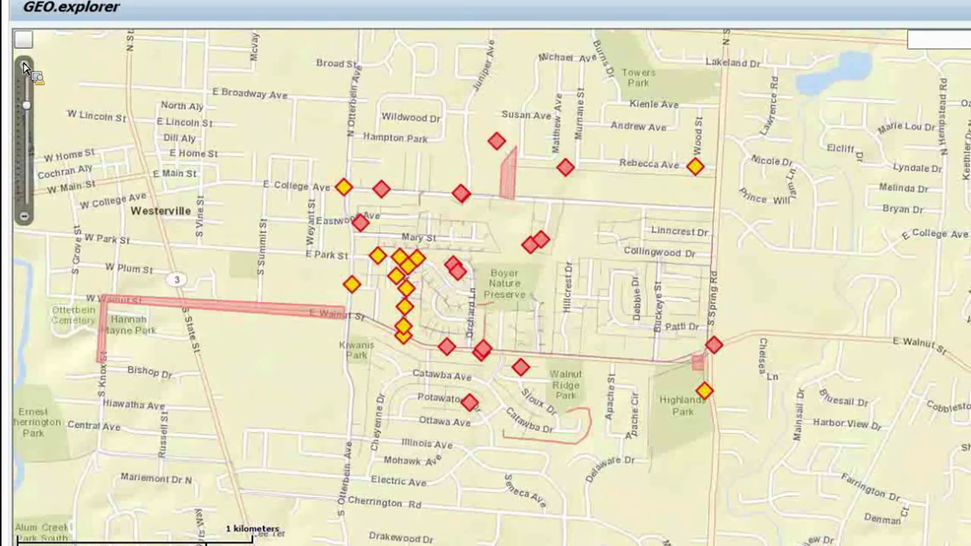
pyautogui.click(25, 67)
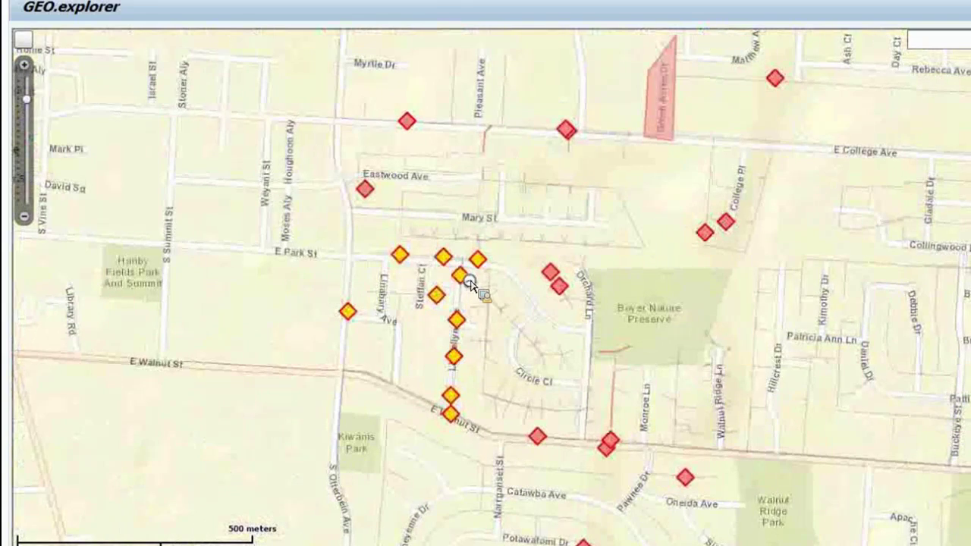
pyautogui.moveTo(470, 285)
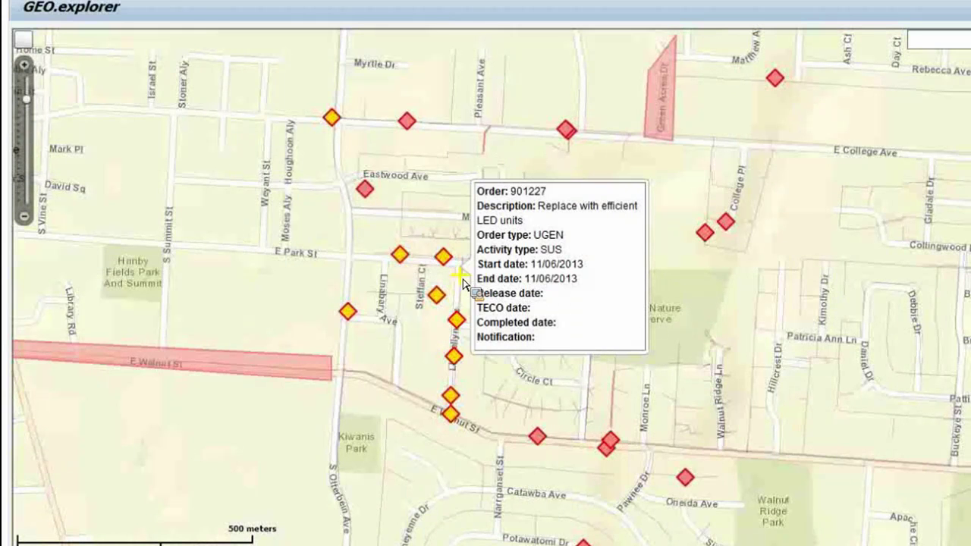
pyautogui.click(462, 278)
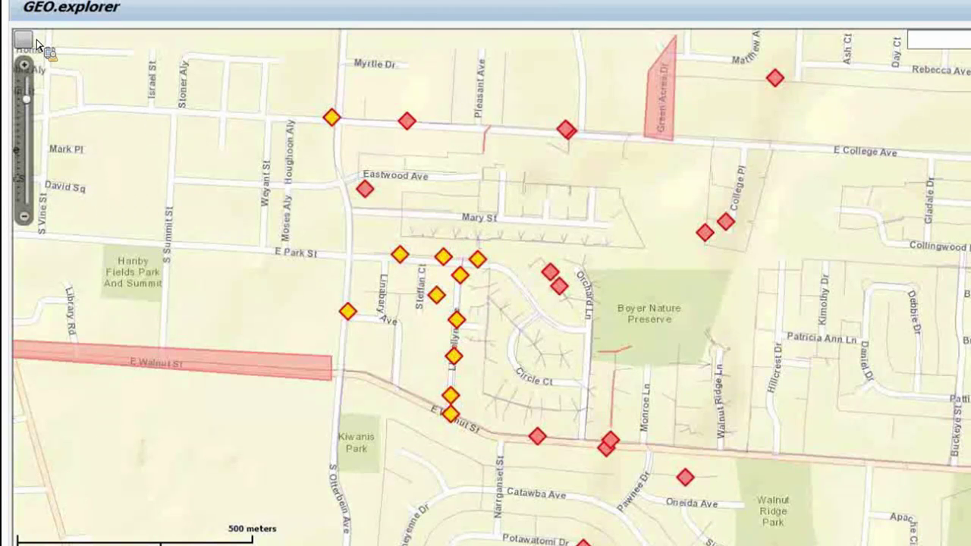
# Reopen the search pane and set the search to Orders with the order type UGEN - General Maint
pyautogui.click(36, 42)
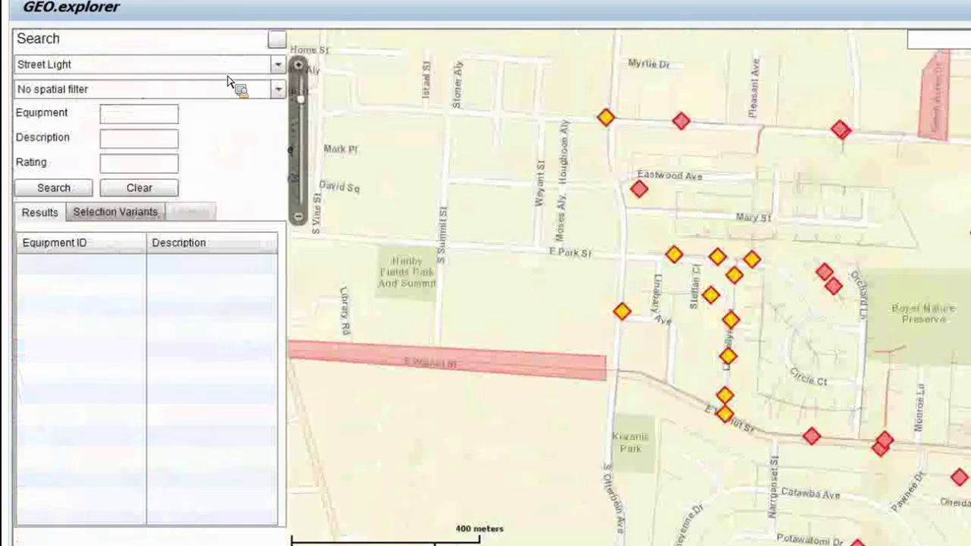
pyautogui.click(277, 74)
pyautogui.click(279, 66)
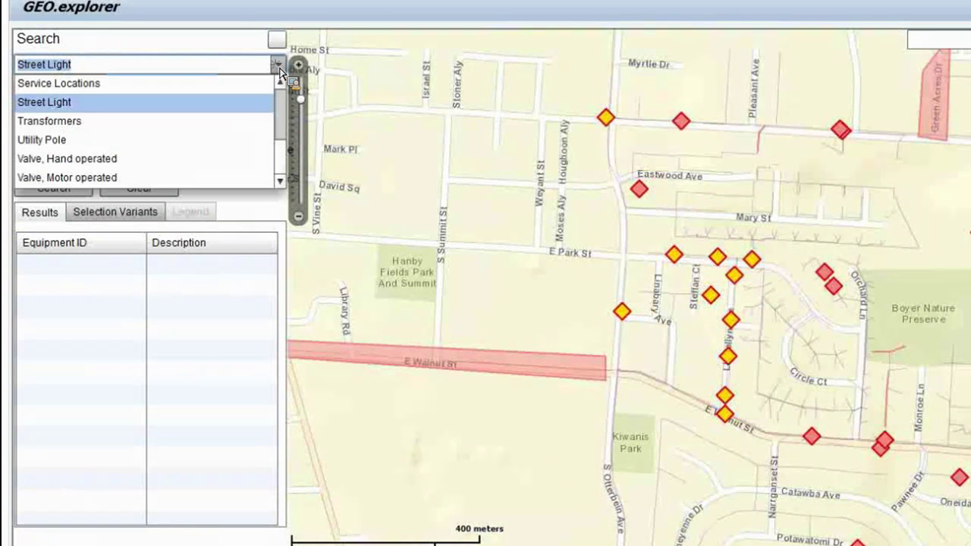
pyautogui.click(280, 81)
pyautogui.click(279, 81)
pyautogui.click(280, 81)
pyautogui.click(280, 81)
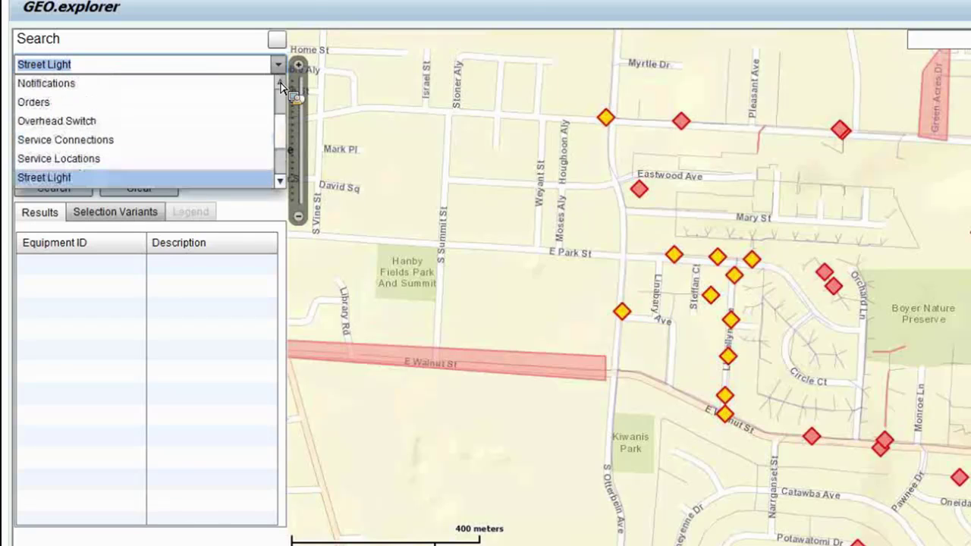
pyautogui.click(122, 103)
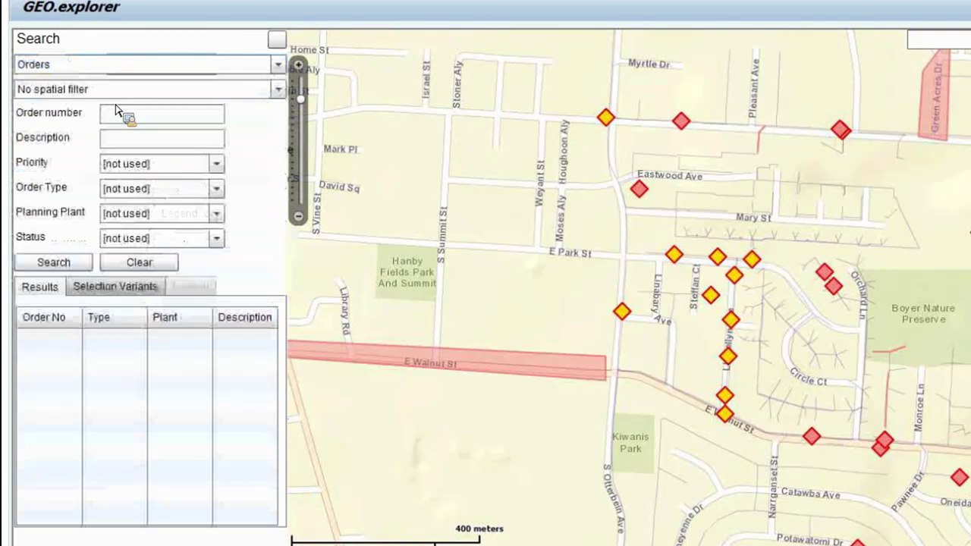
pyautogui.click(217, 191)
pyautogui.click(176, 227)
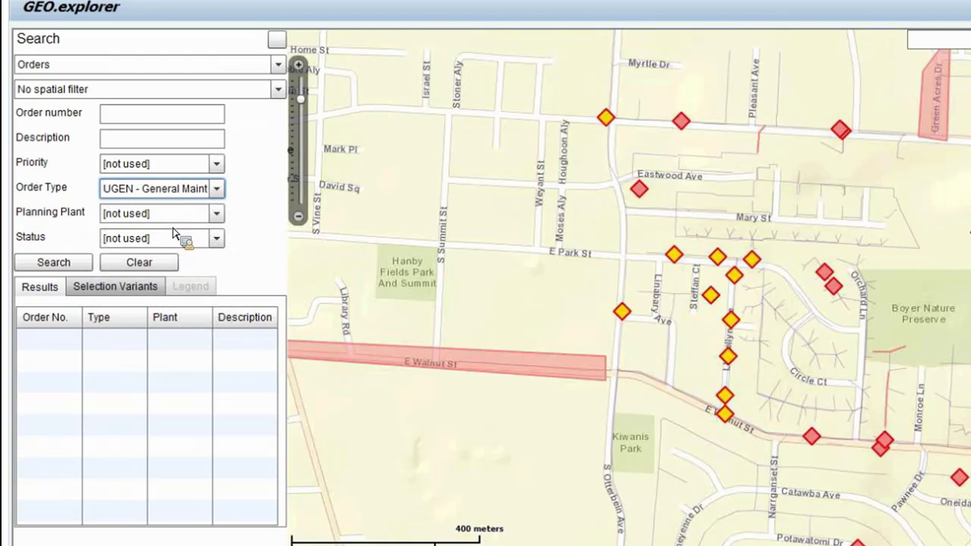
# Search for orders within a free hand polygon outlined around the Llewellyn Ave markers from E Park St to E Walnut St
pyautogui.click(280, 91)
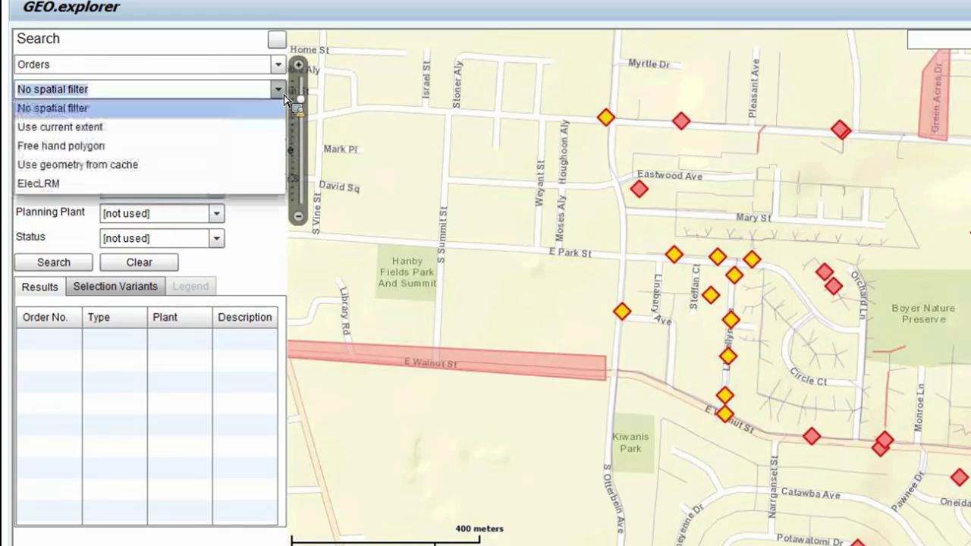
pyautogui.click(90, 148)
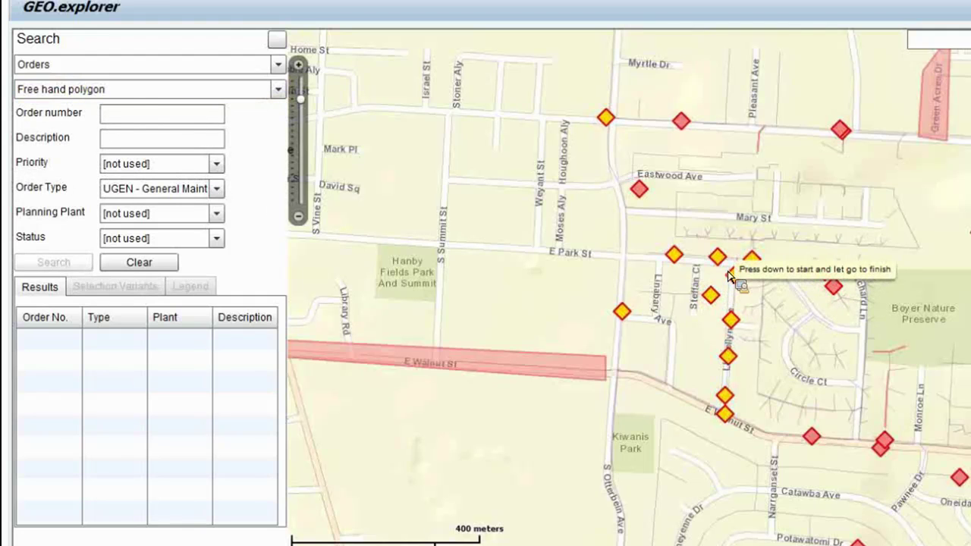
pyautogui.moveTo(727, 274)
pyautogui.mouseDown()
pyautogui.moveTo(733, 413)
pyautogui.moveTo(745, 431)
pyautogui.moveTo(759, 356)
pyautogui.moveTo(756, 308)
pyautogui.moveTo(736, 267)
pyautogui.mouseUp()
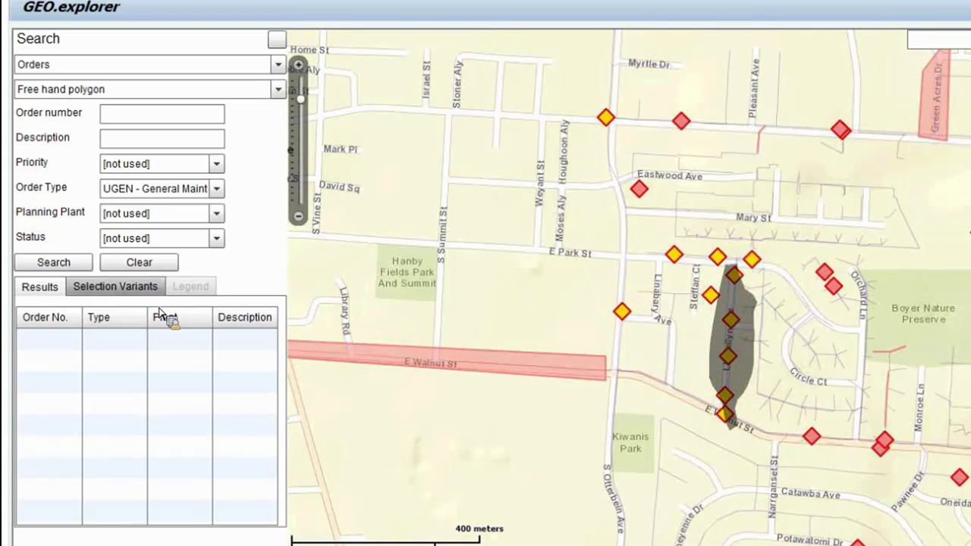
pyautogui.click(67, 262)
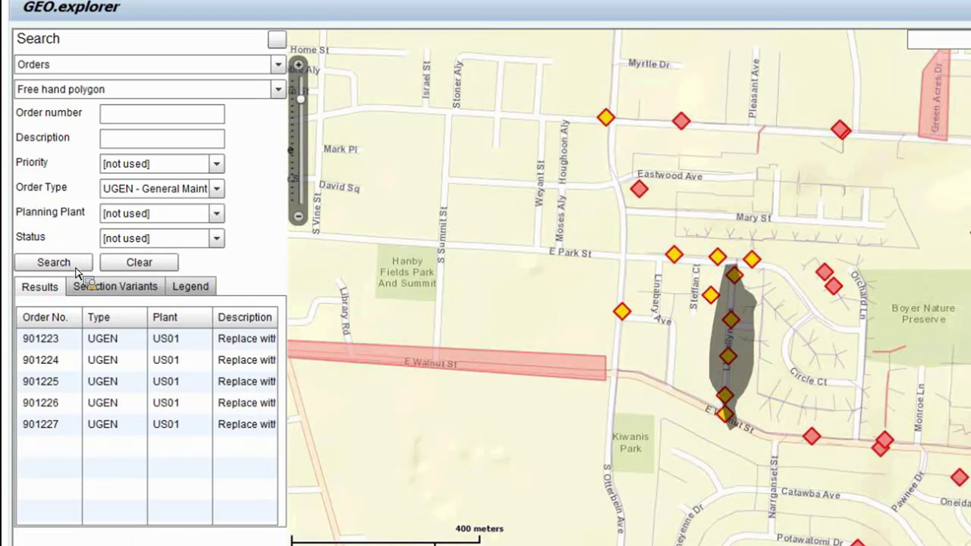
# Open the found orders for scheduling in Resource Planning, review them and return to GEO.explorer
pyautogui.rightClick(116, 363)
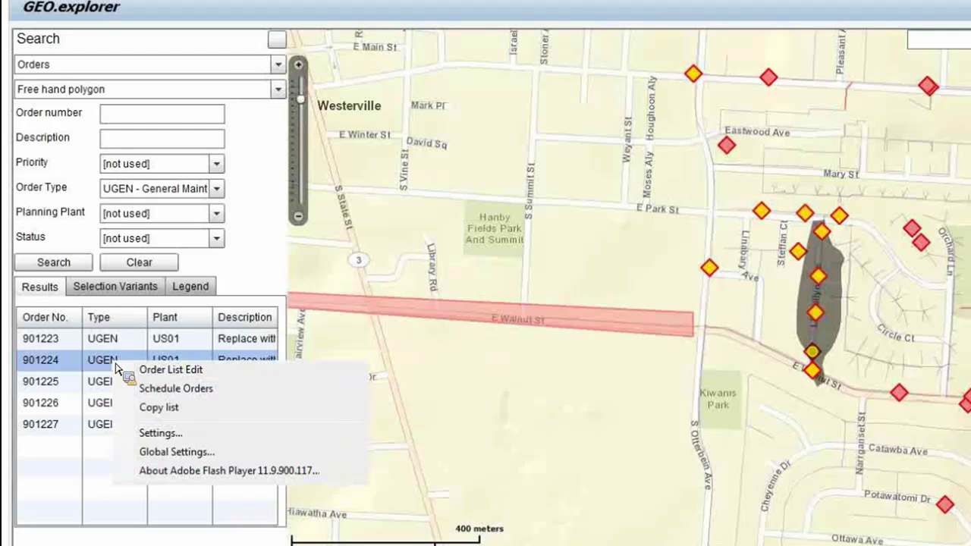
pyautogui.click(176, 390)
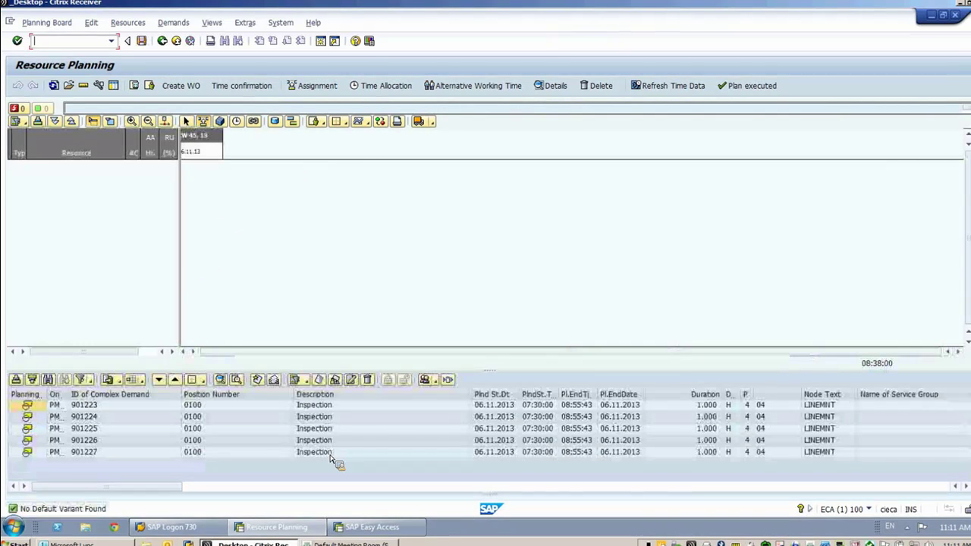
pyautogui.click(163, 41)
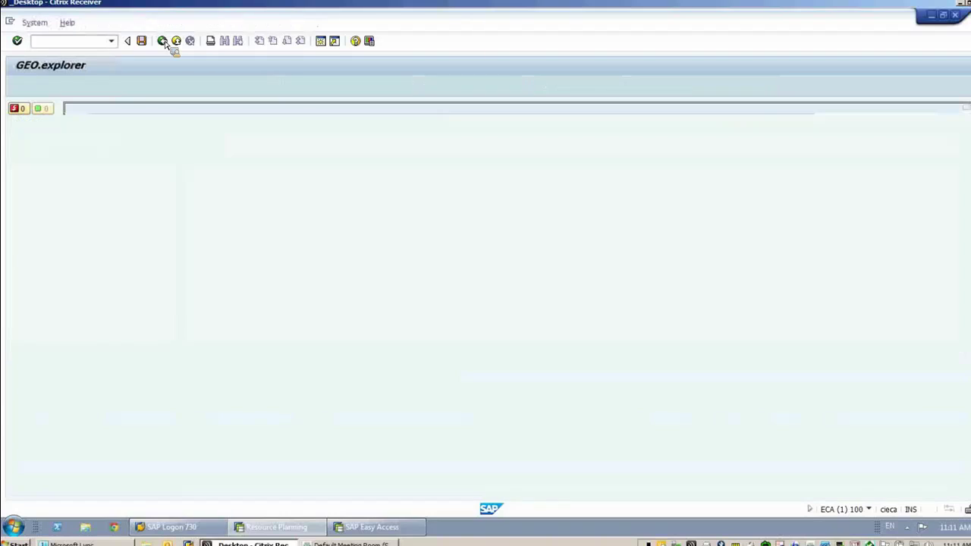